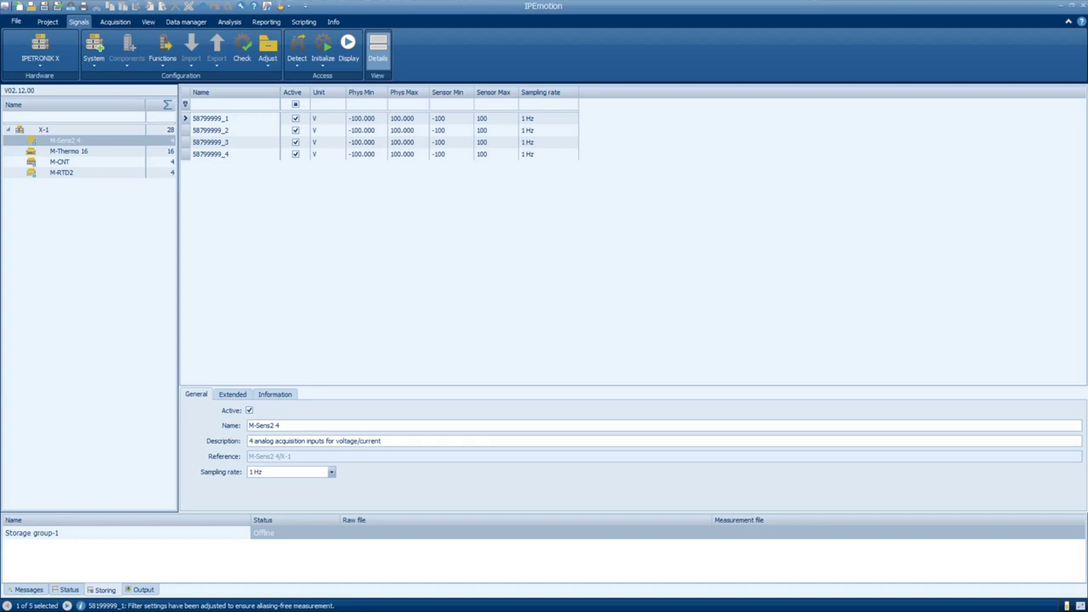
Step: For the first M-Sens2 4 channel, enter a physical minimum of 0 and a sensor range of 0 to 5
left_click(366, 118)
type("0")
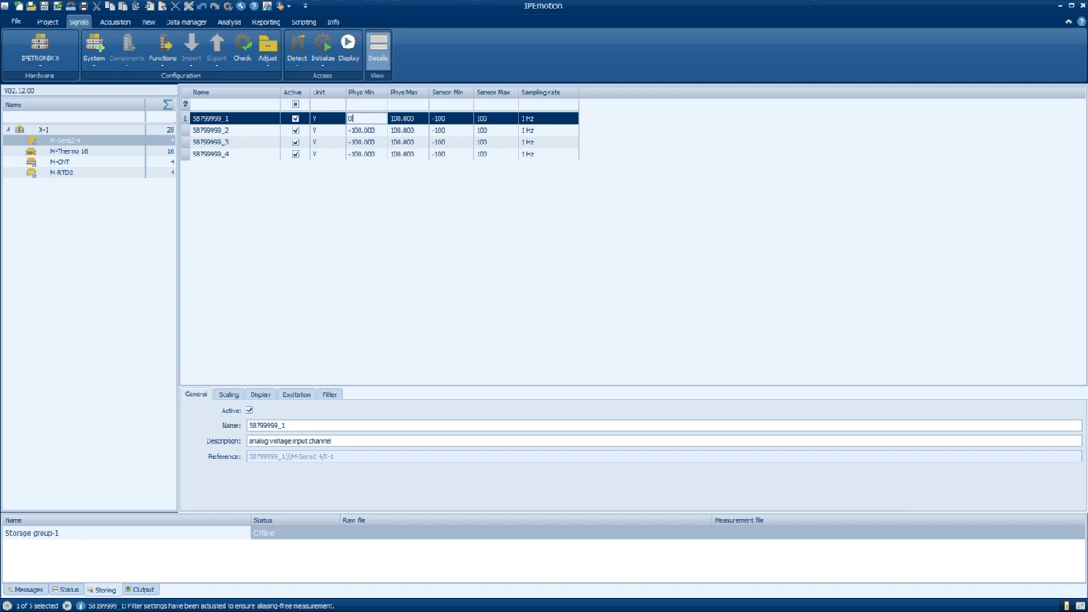
key("Tab")
key("Tab")
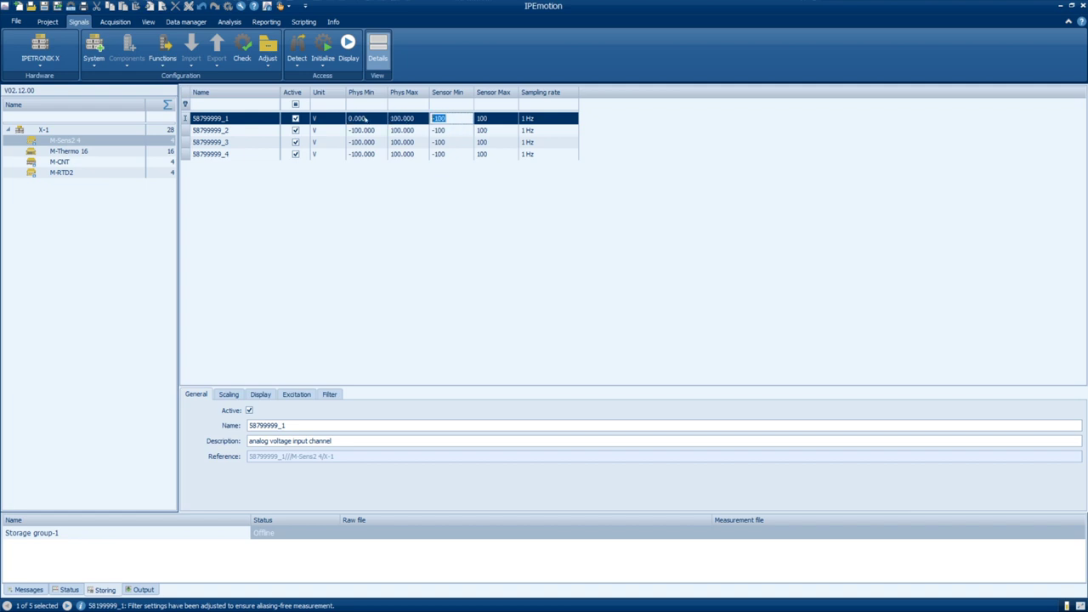
type("0")
key("Tab")
type("5")
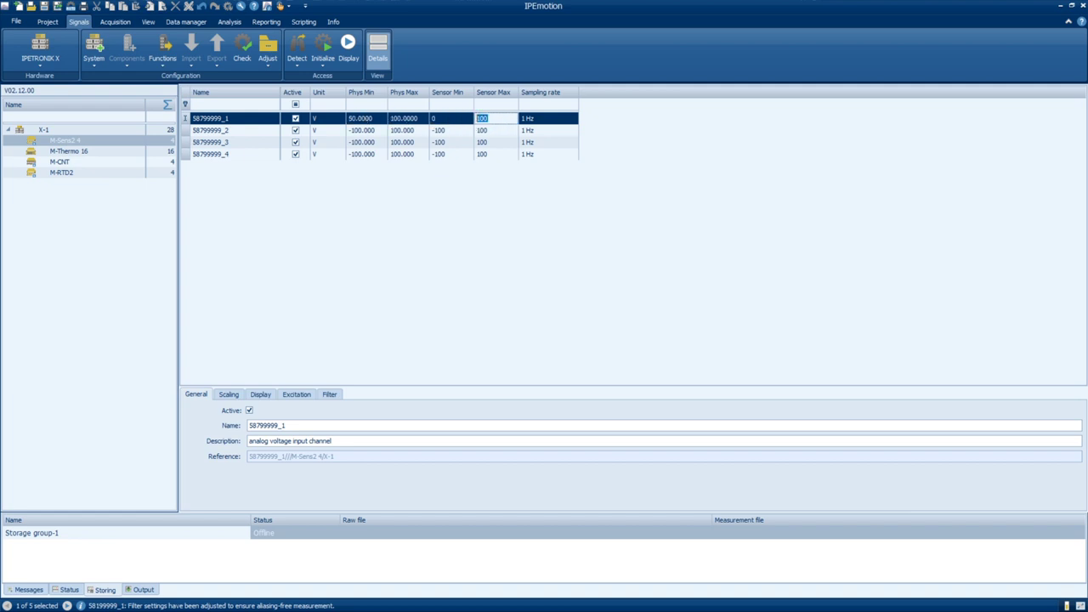
Step: Set the sampling rate of the first M-Sens2 4 channel to 100 Hz
key("Tab")
type("100")
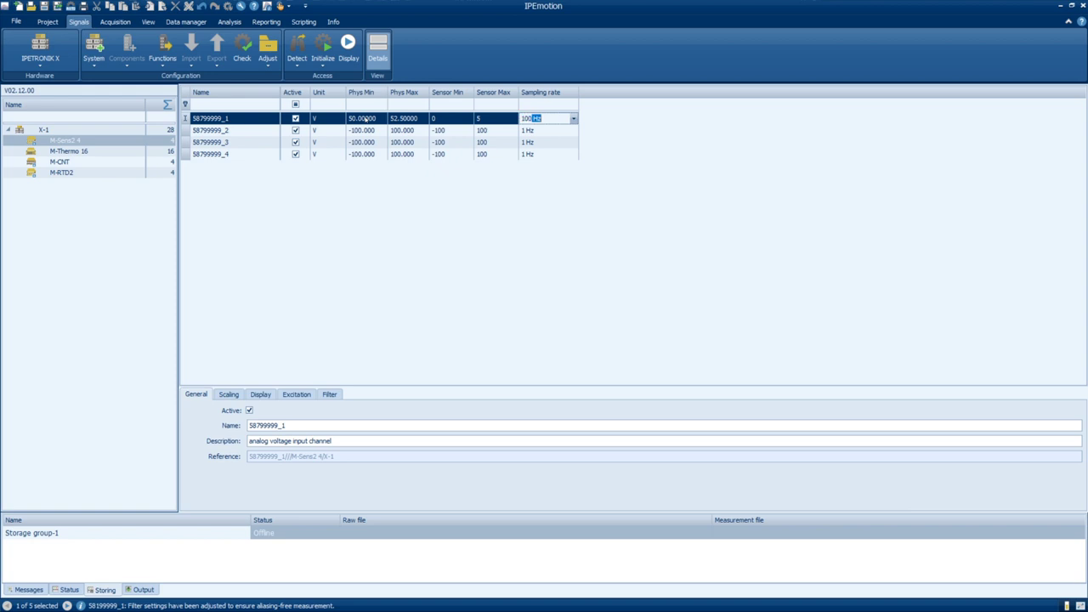
key("Return")
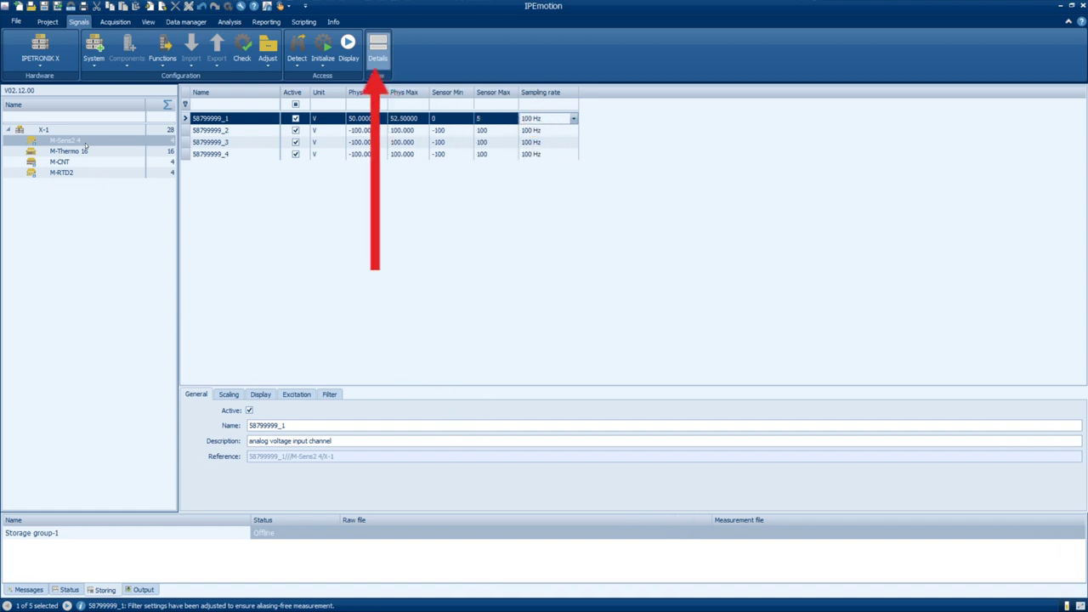
Step: Export the X-1 system configuration as a CANdb file named Test Export
left_click(73, 129)
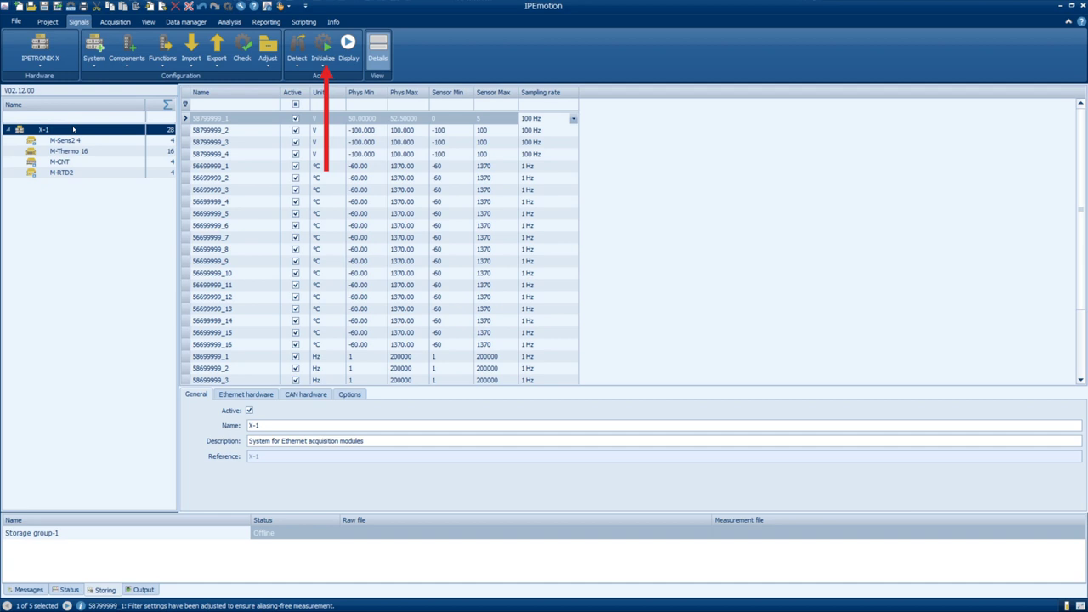
right_click(73, 129)
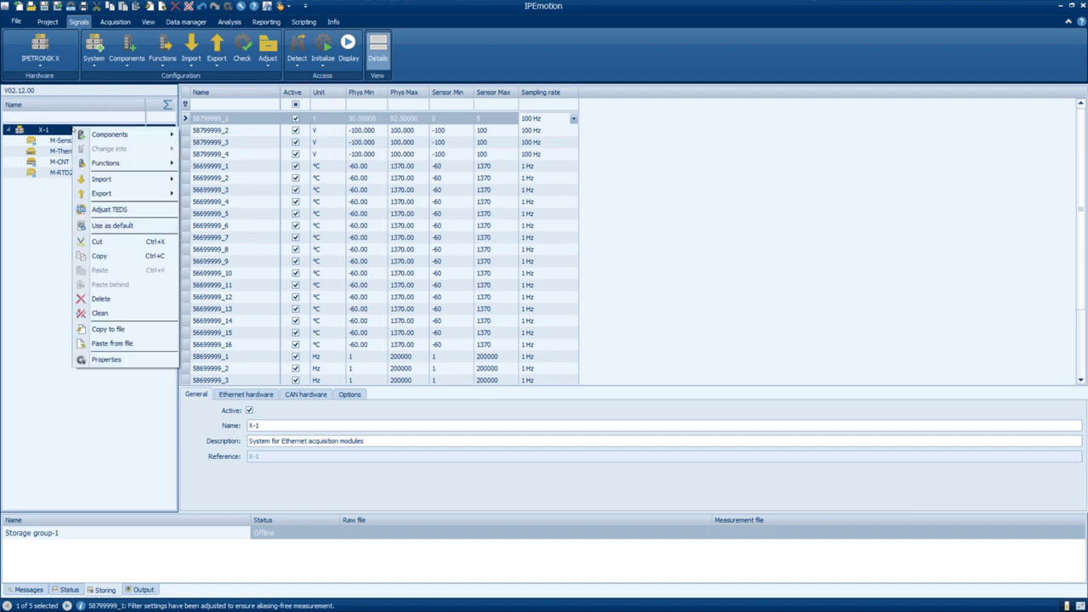
mouse_move(121, 194)
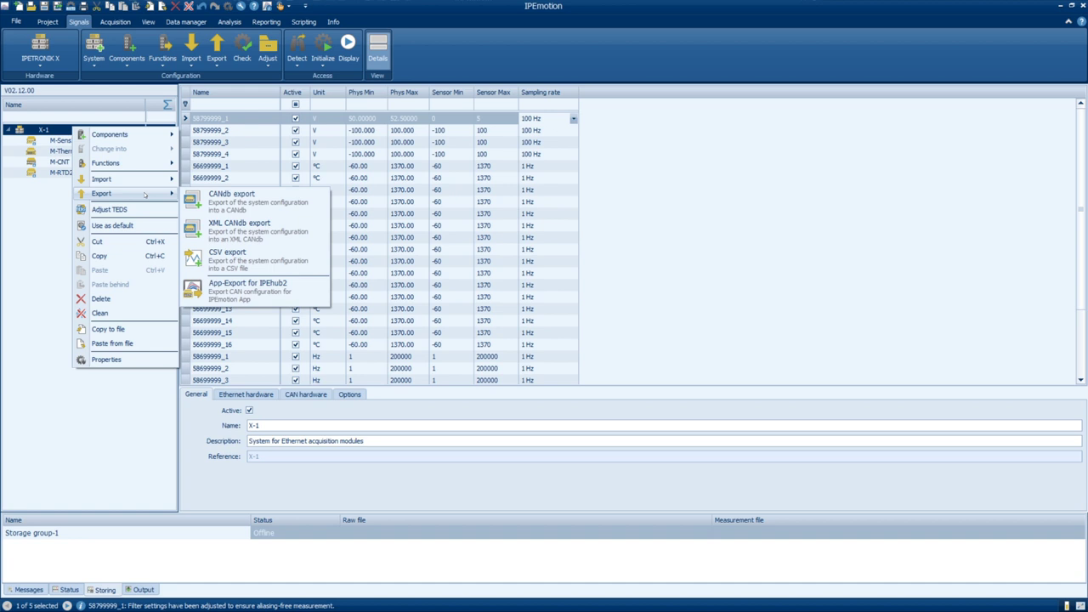
left_click(219, 203)
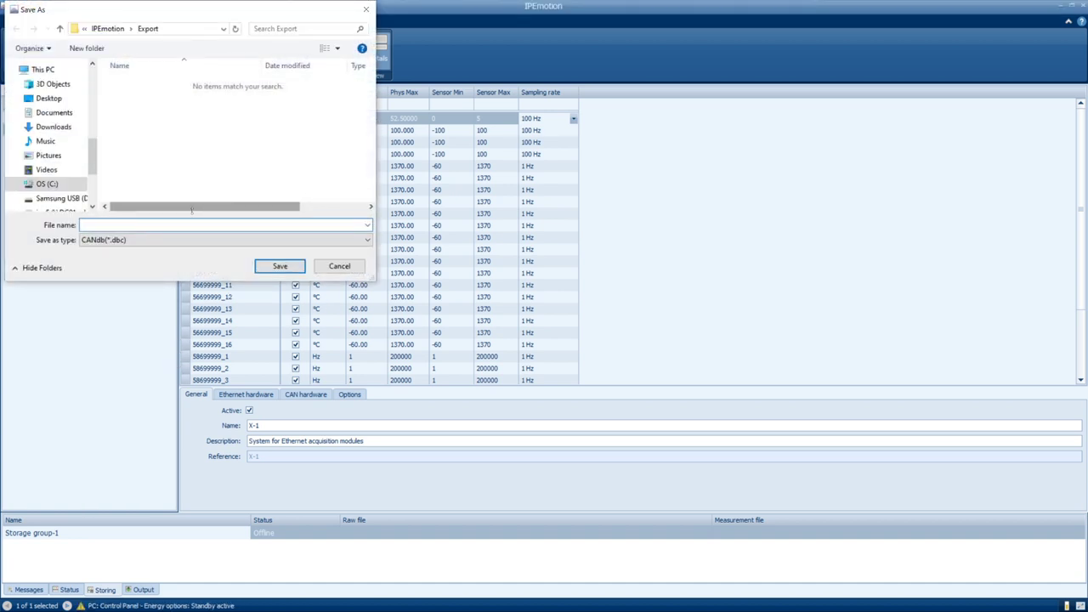
type("Test Ex")
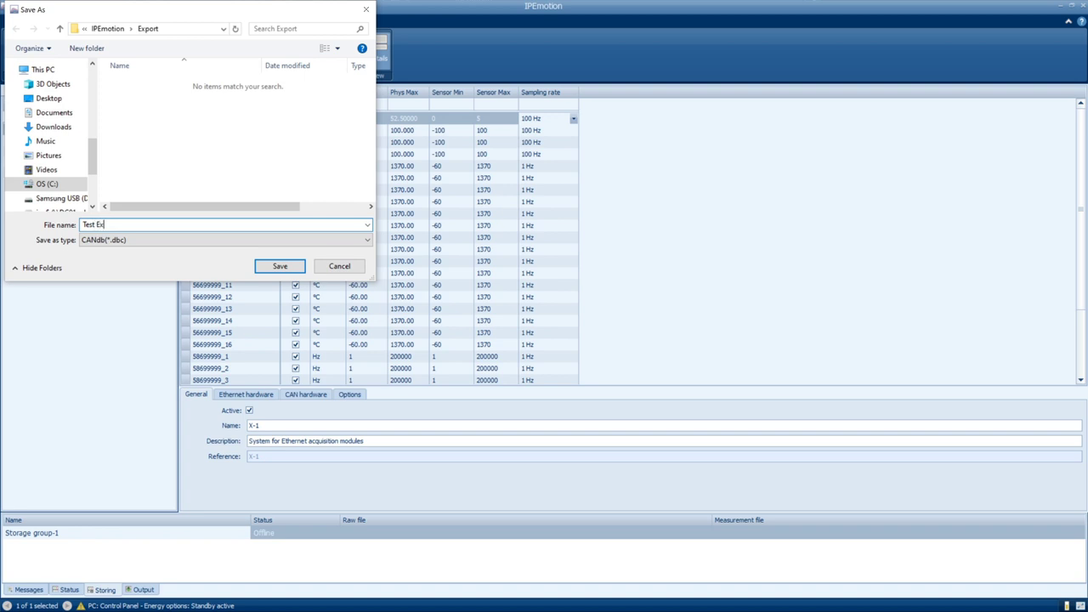
type("port")
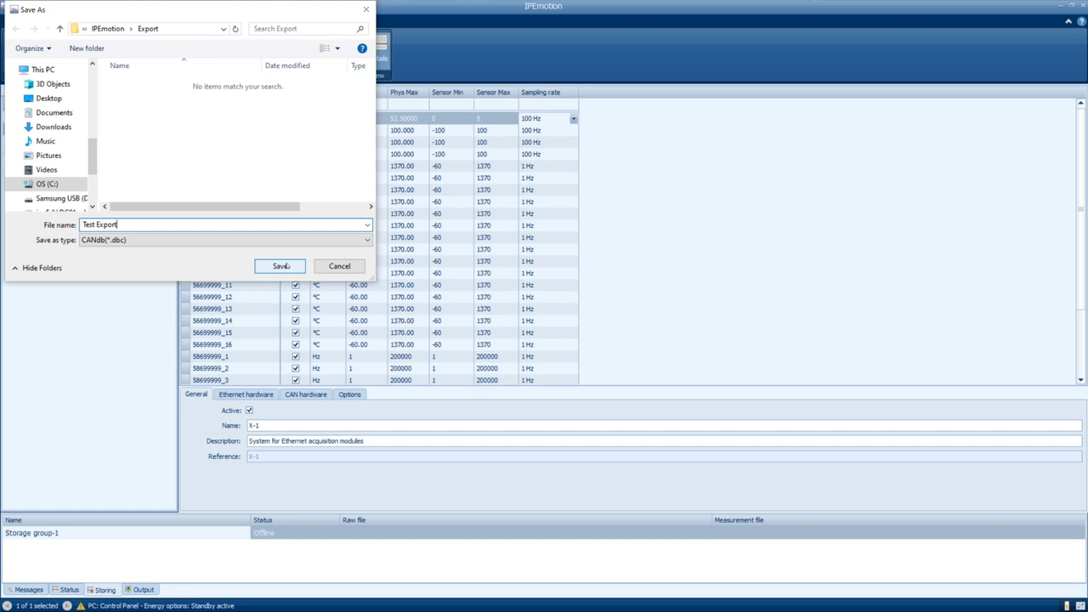
left_click(281, 266)
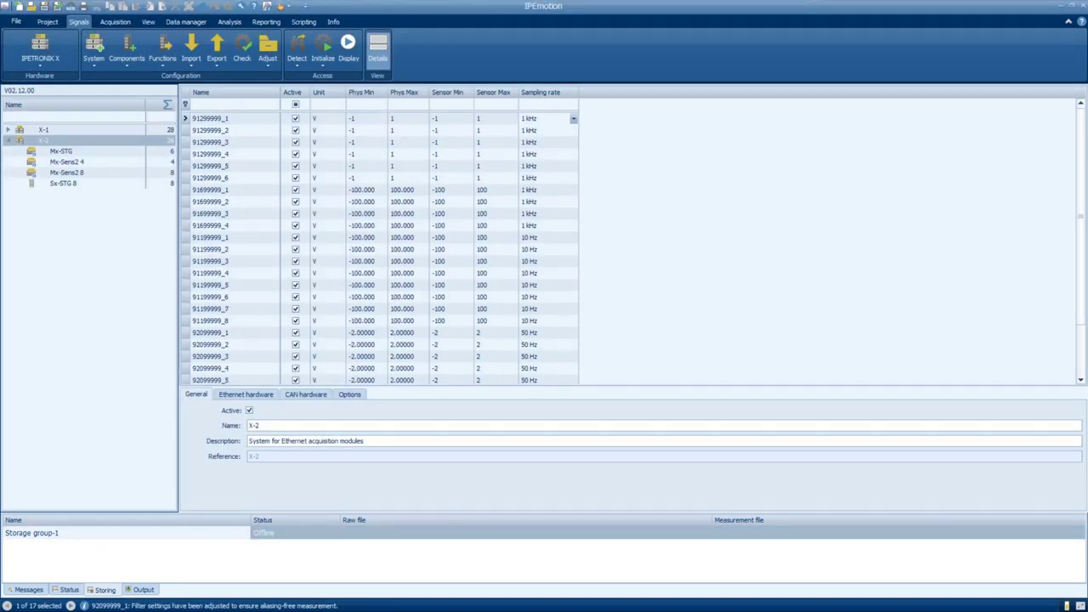
Step: Set the bridge type of the fourth channel of the X-2 system's Sx-STG 8 module to Half bridge
left_click(93, 161)
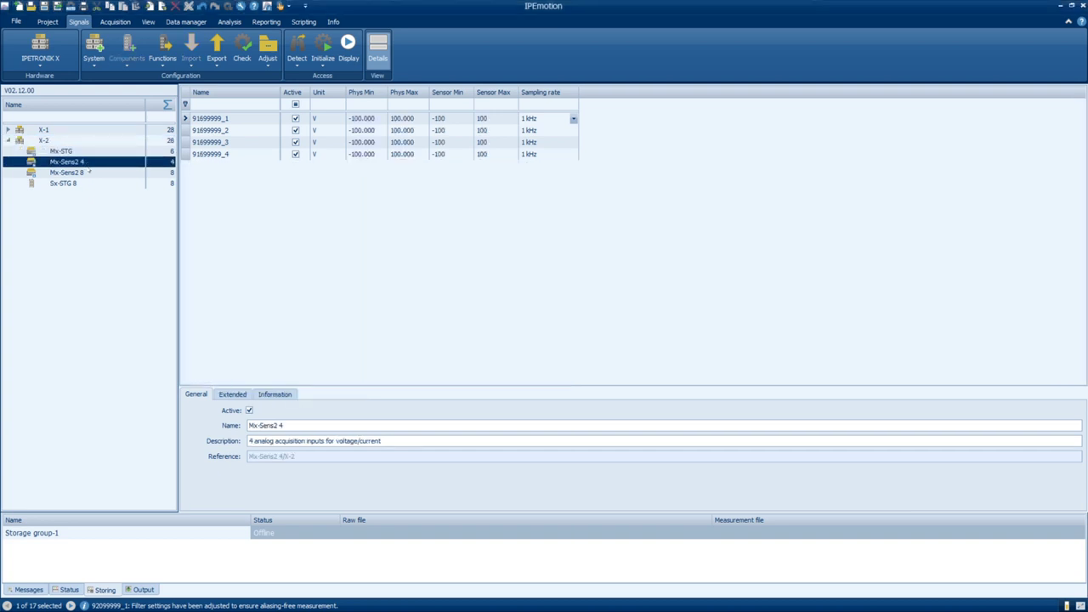
left_click(66, 173)
left_click(63, 183)
left_click(210, 154)
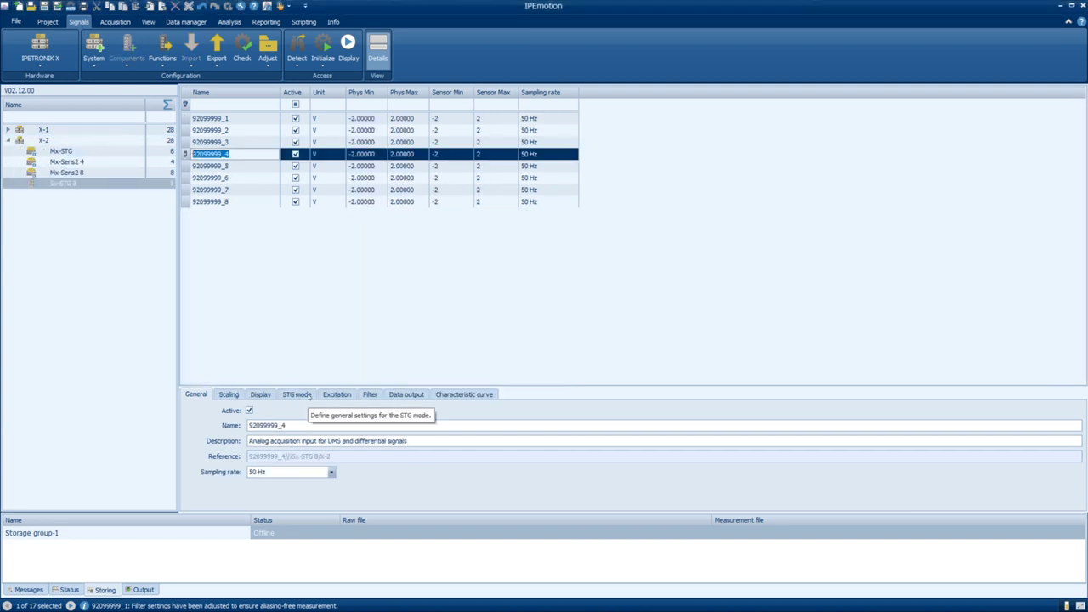
left_click(310, 397)
left_click(300, 425)
left_click(263, 449)
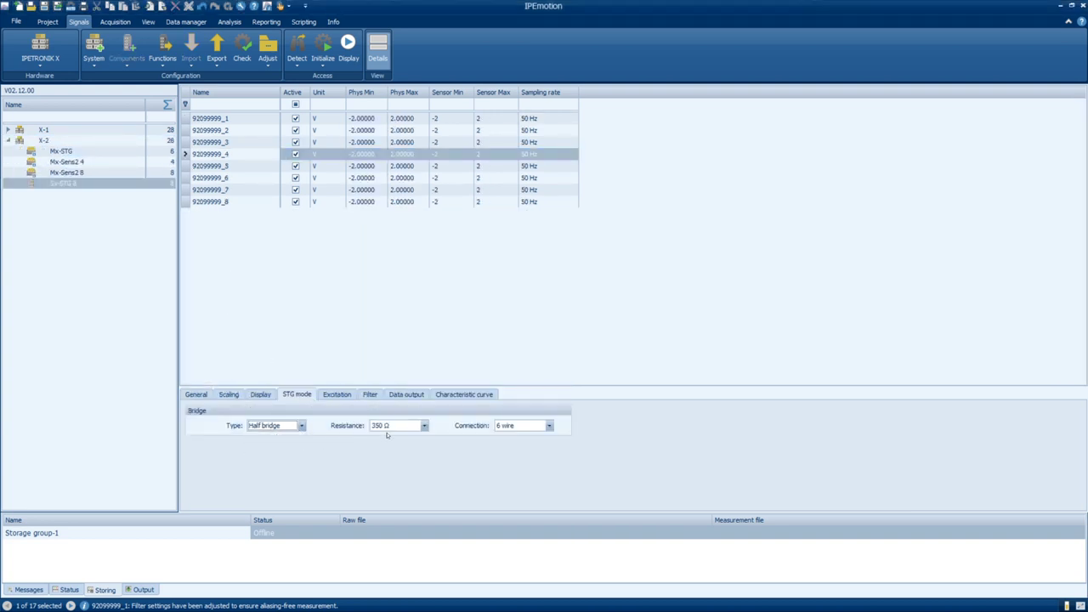
Step: Choose the bridge resistance and wire connection for the same Sx-STG 8 channel and return to its general settings
left_click(392, 425)
left_click(384, 444)
left_click(549, 425)
left_click(510, 437)
left_click(195, 394)
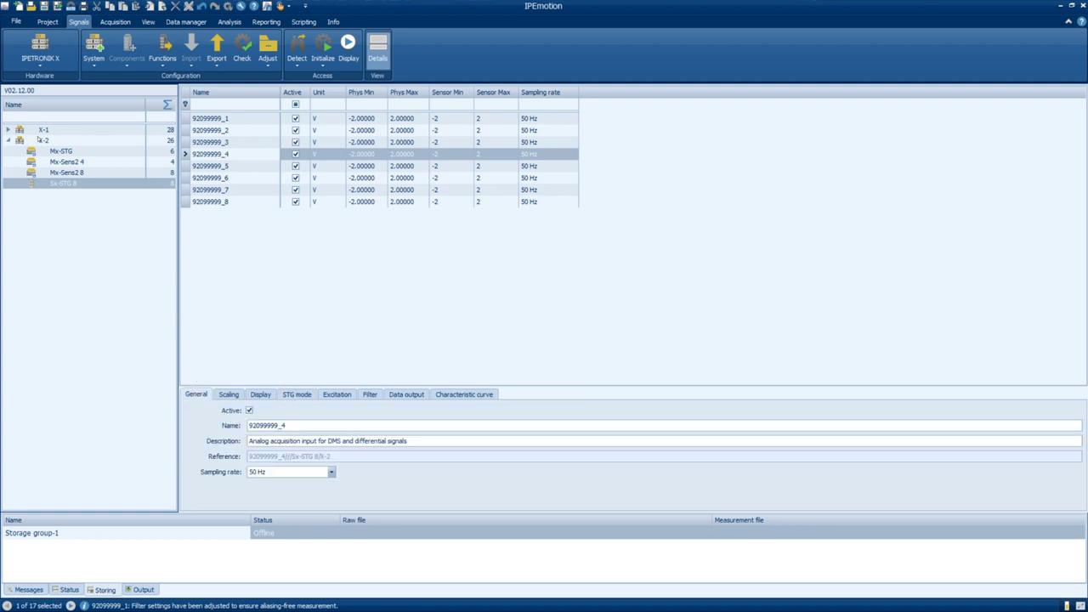
Step: Export the X-2 system configuration as a ZIP file named Test Export A2L
right_click(38, 139)
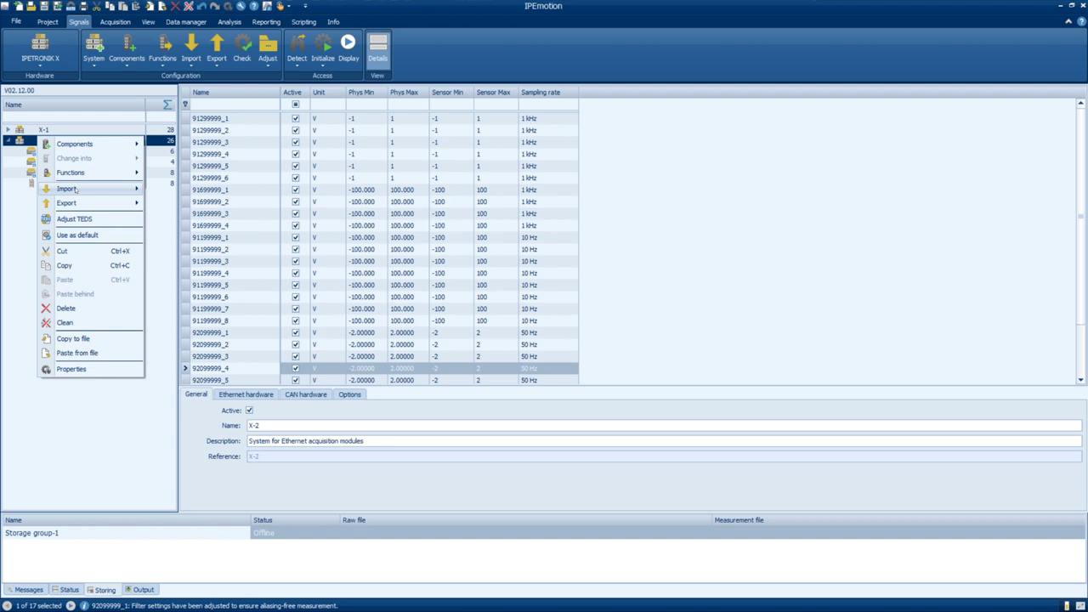
mouse_move(76, 188)
left_click(180, 207)
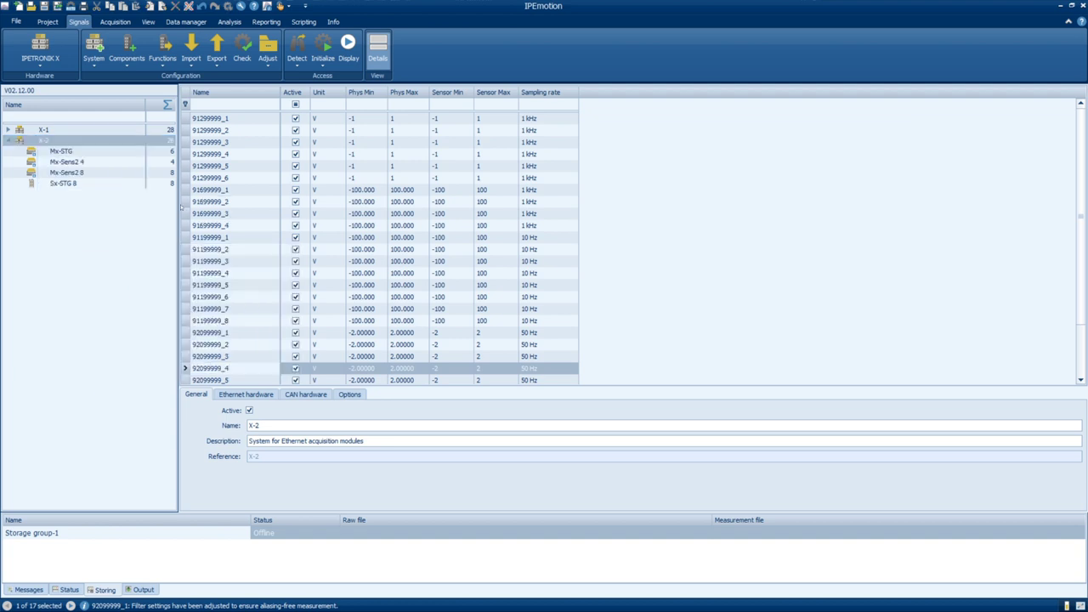
type("Test")
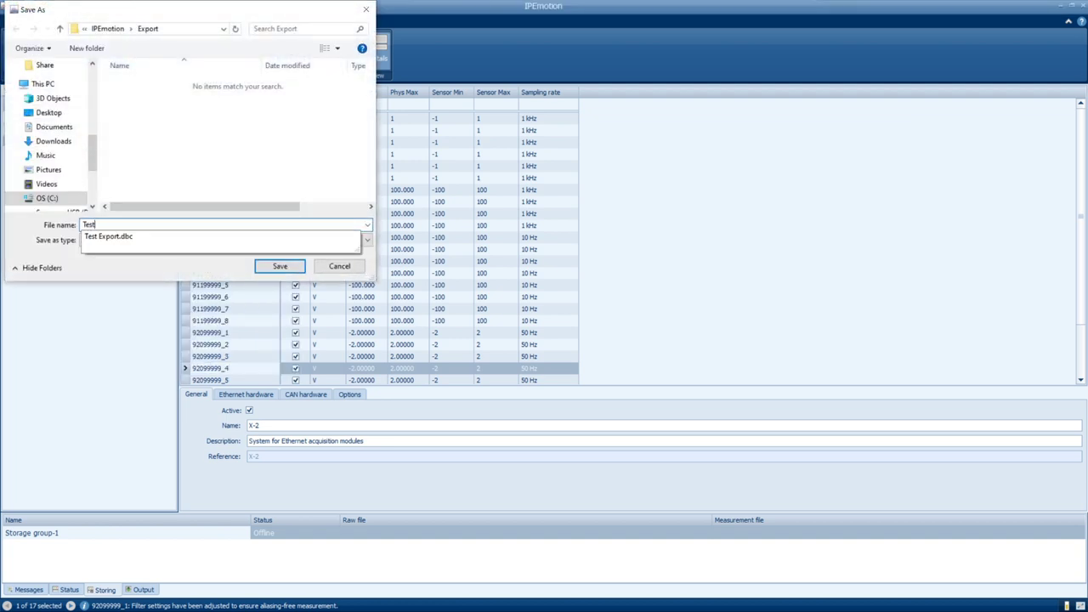
type(" Export A2")
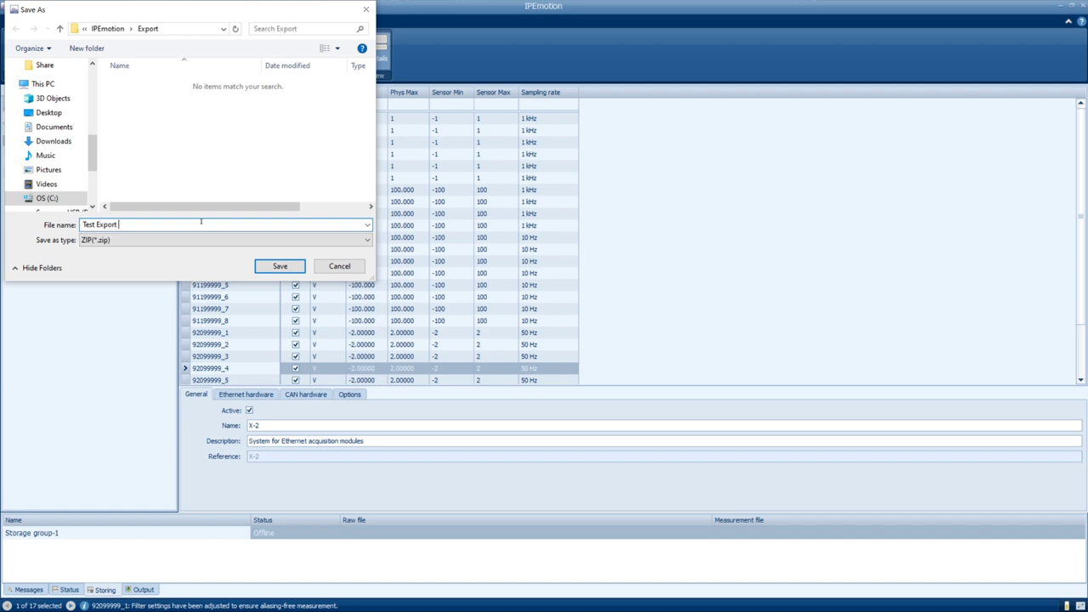
type("L")
key("Return")
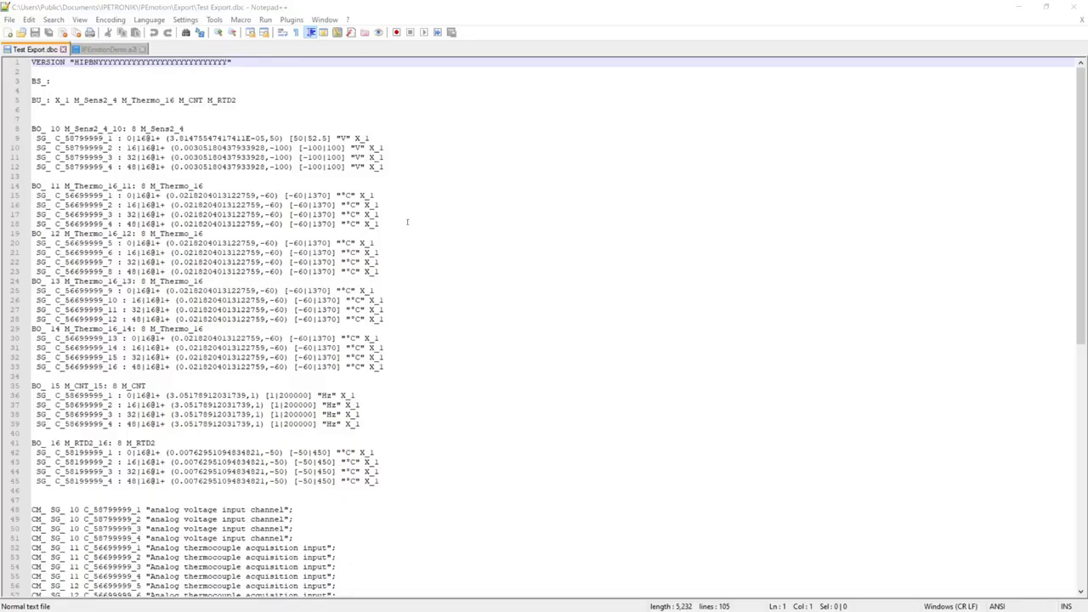
Step: Review the contents of Test Export.dbc and IPEmotionDemo.a2l in Notepad++
scroll(407, 222, "down", 7)
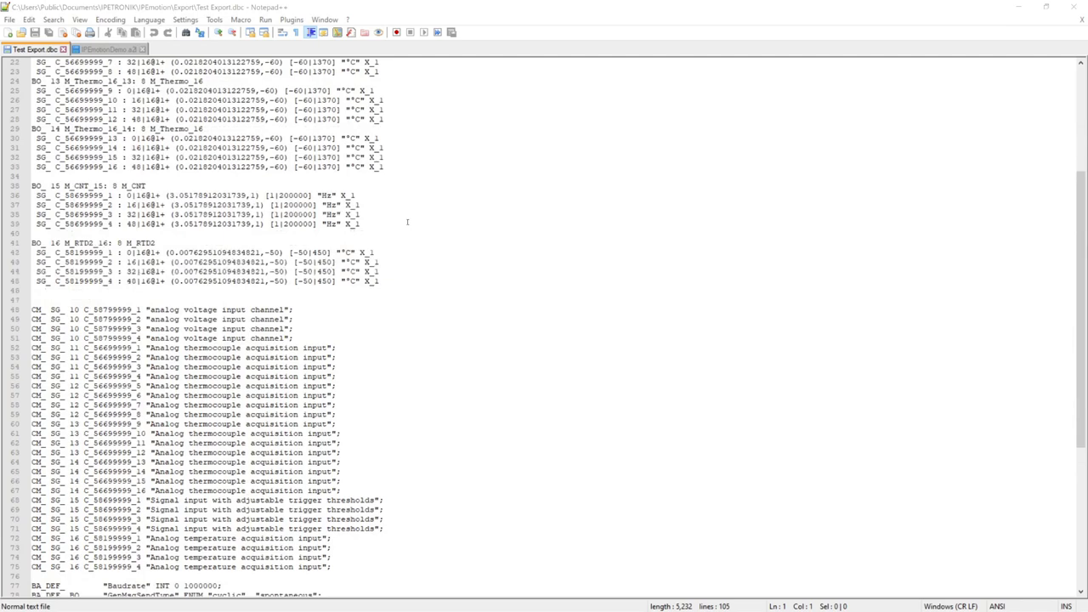
scroll(407, 223, "down", 7)
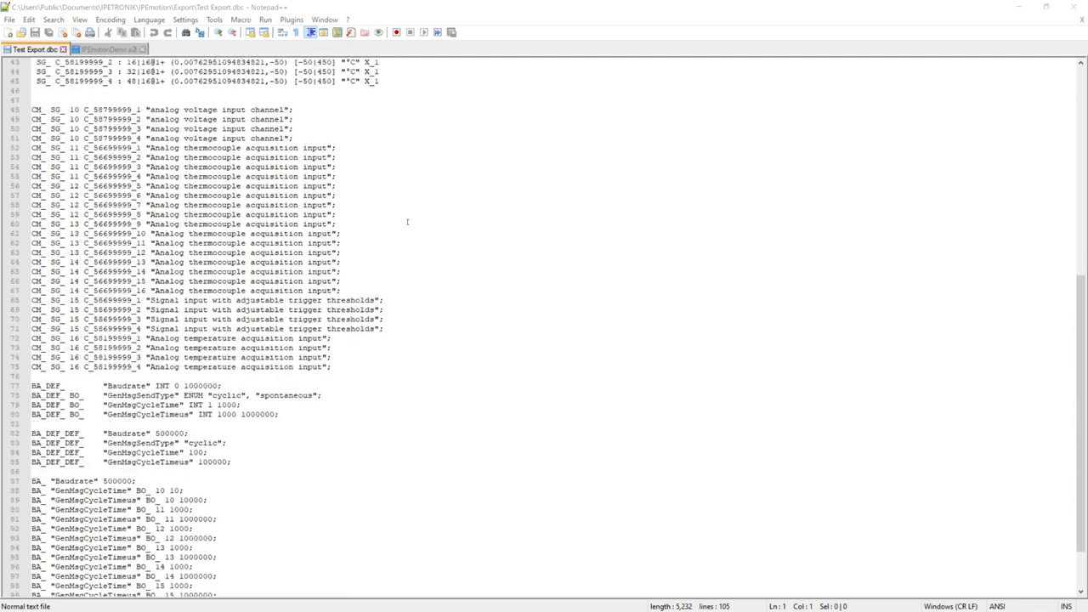
scroll(408, 223, "down", 3)
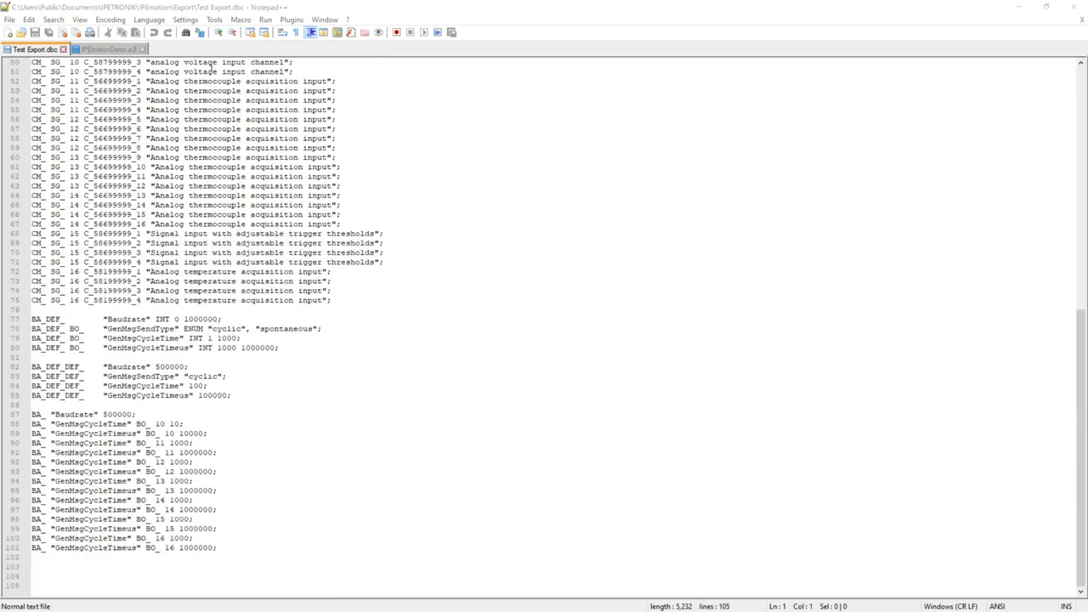
left_click(105, 49)
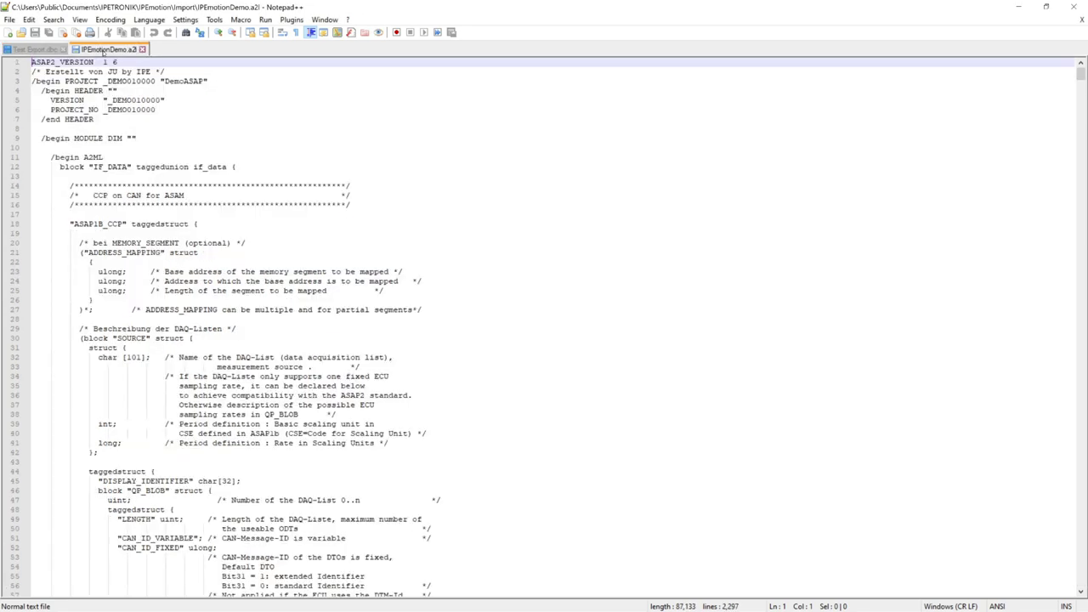
scroll(246, 111, "down", 3)
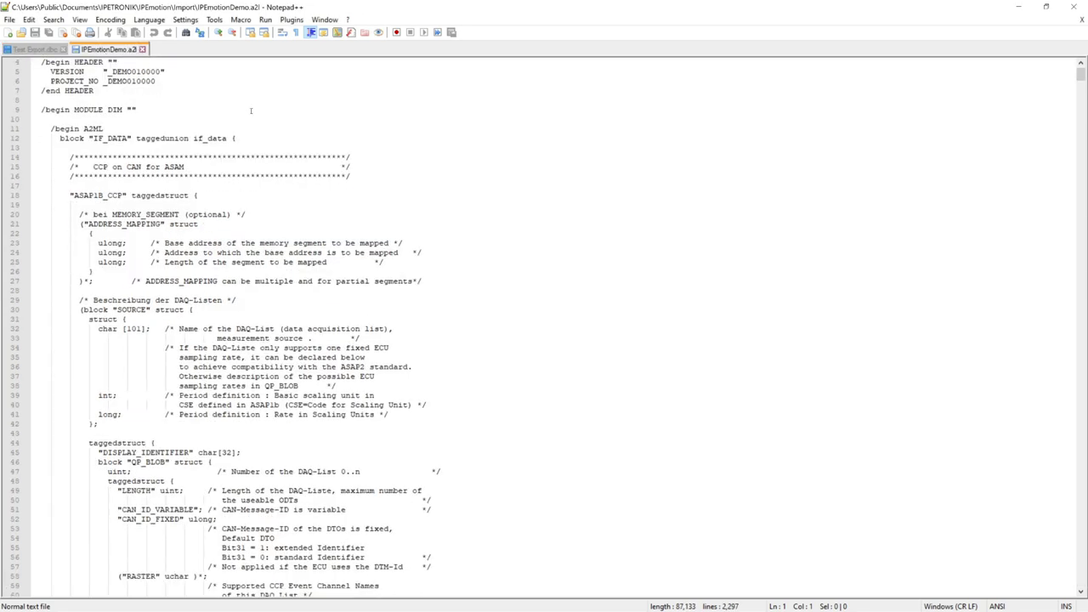
scroll(251, 110, "down", 7)
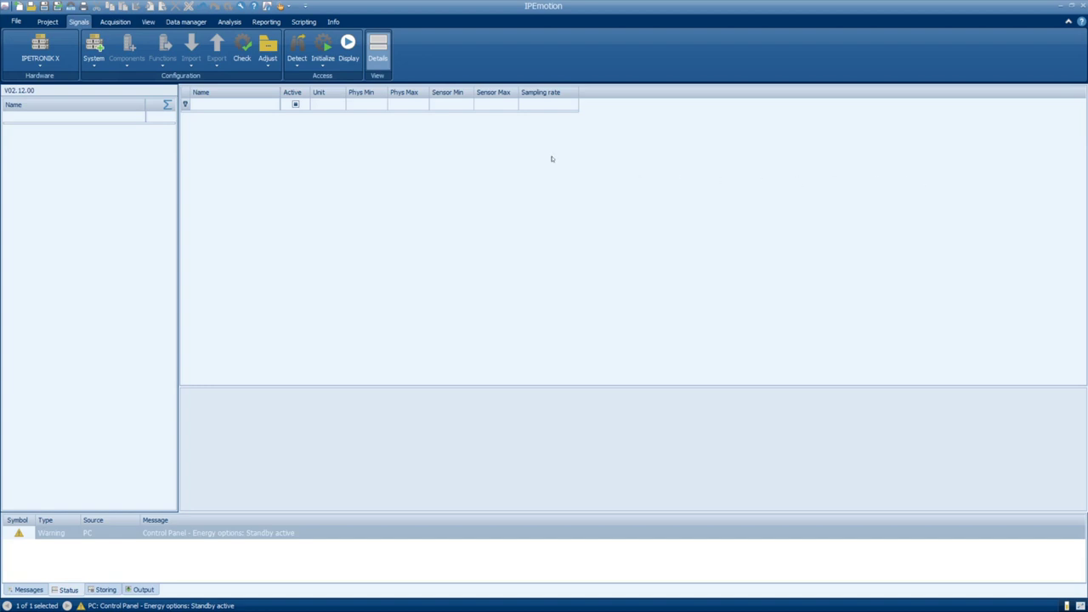
Step: In IPEmotion, switch the hardware to Protocols and add an IPETRONIK IPEcan FD system
left_click(40, 61)
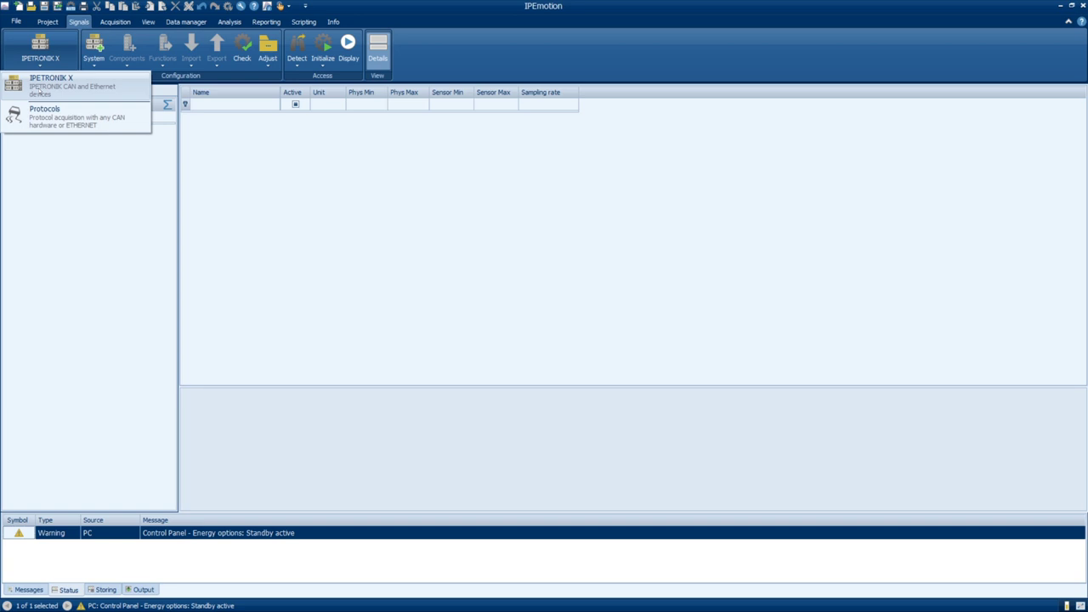
left_click(47, 113)
left_click(94, 67)
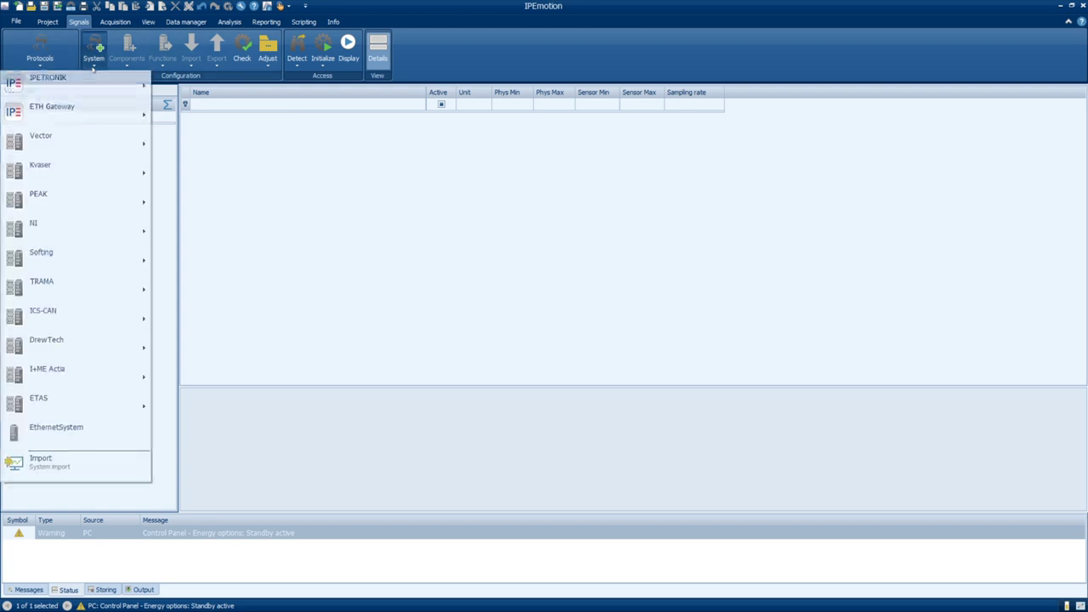
mouse_move(75, 147)
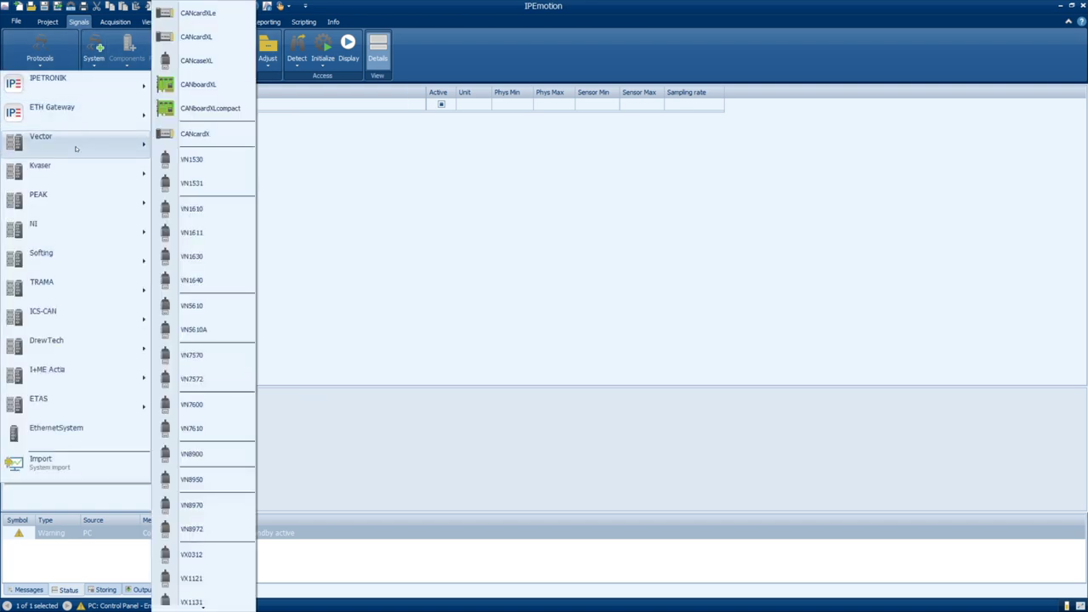
mouse_move(69, 168)
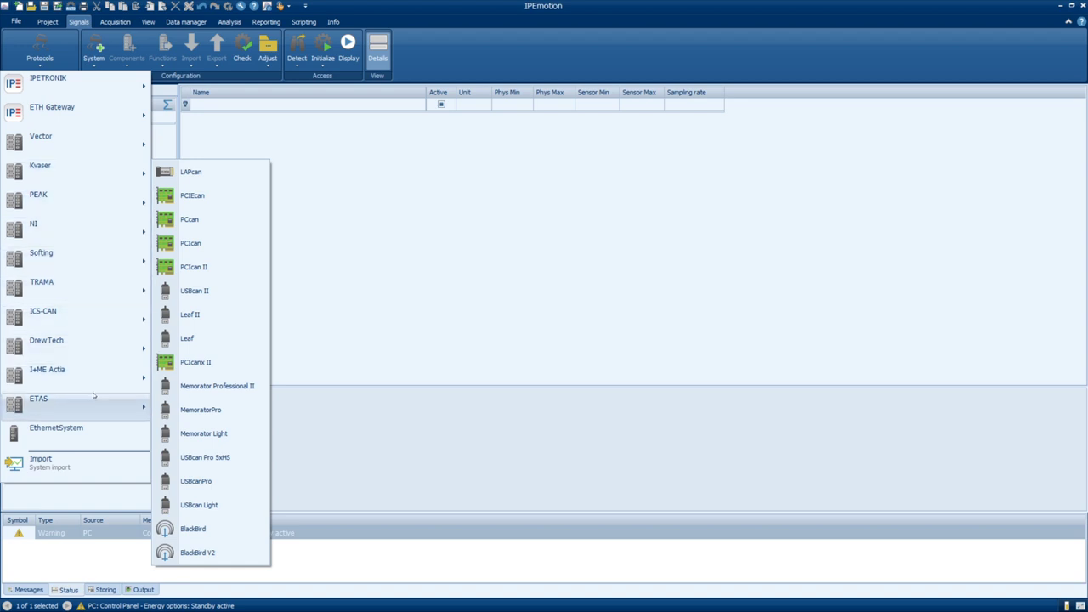
mouse_move(93, 401)
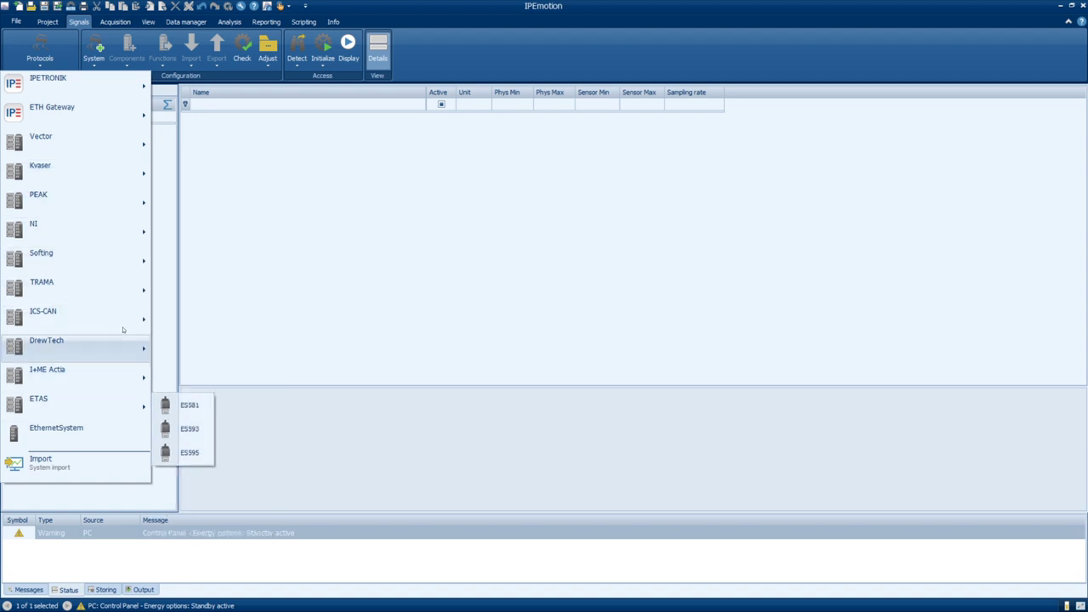
mouse_move(138, 88)
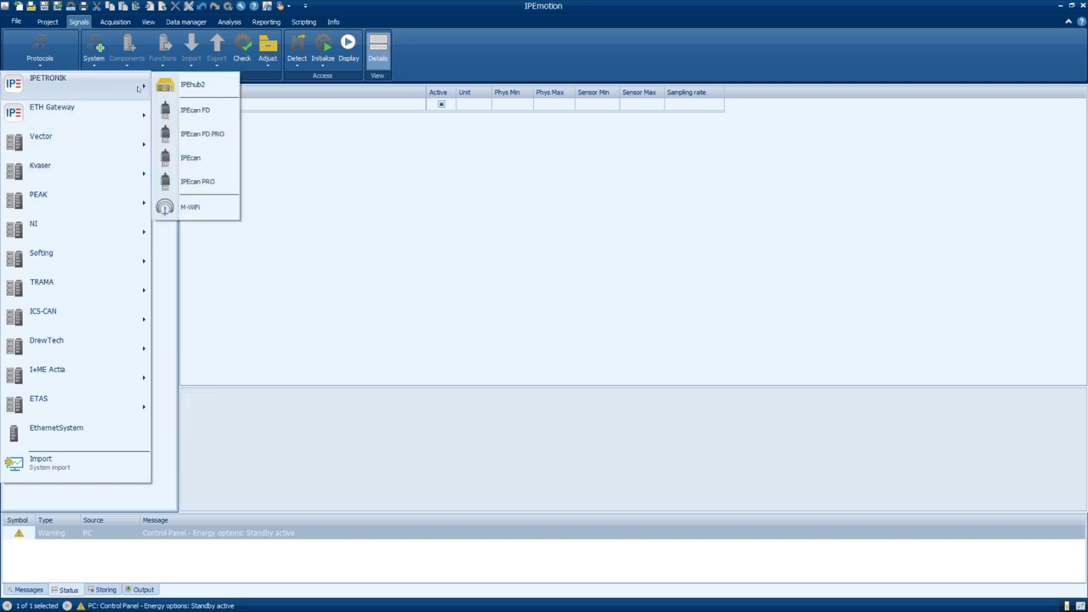
left_click(223, 111)
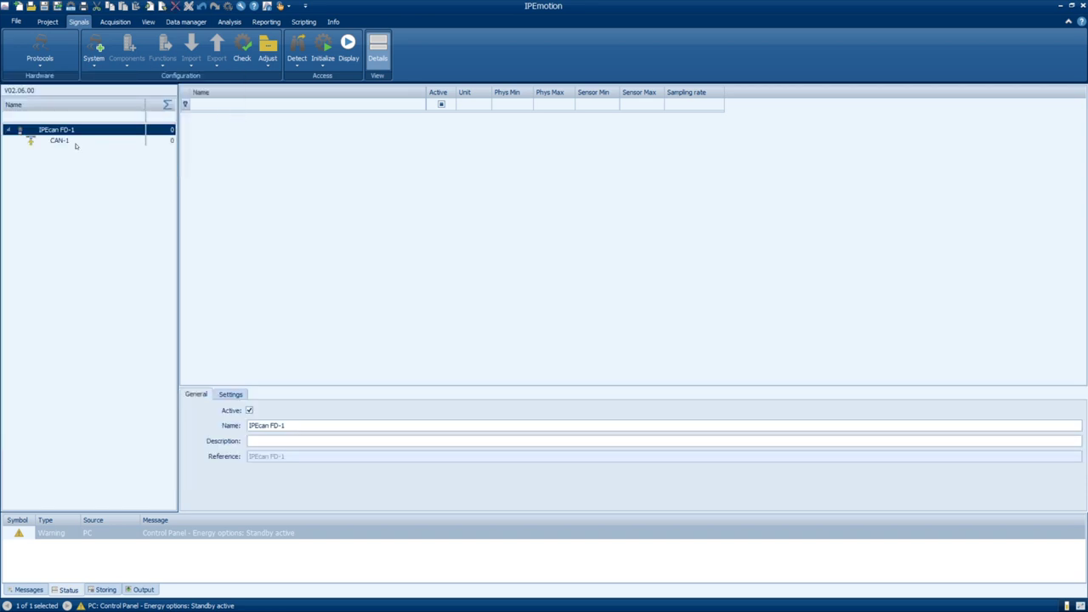
Step: Start a CANdb import on CAN-1 and load the description file IPEmotionDemo.DBC
left_click(71, 142)
right_click(71, 145)
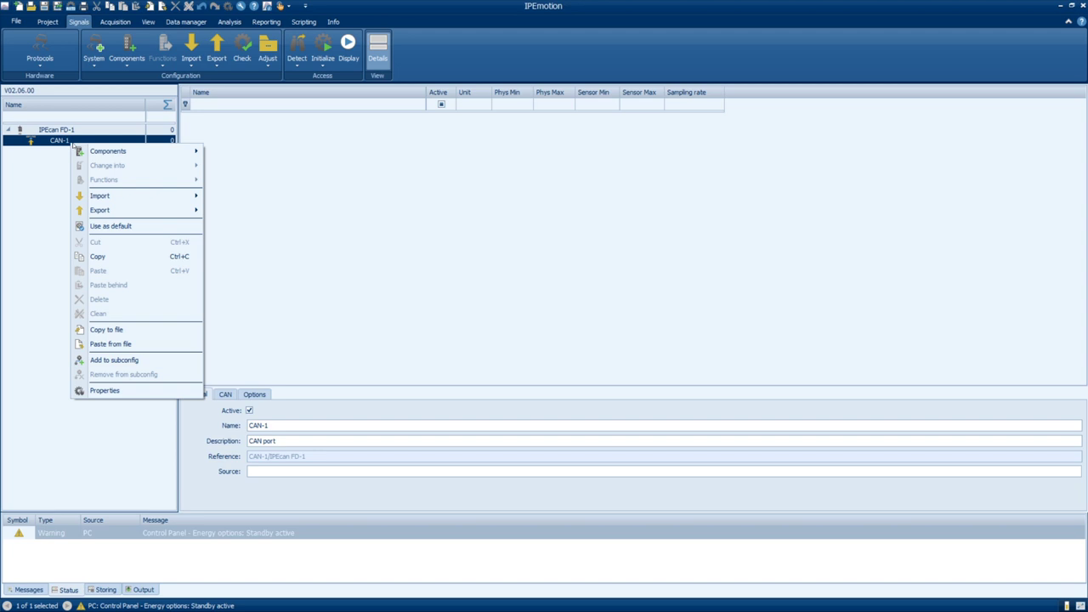
mouse_move(104, 150)
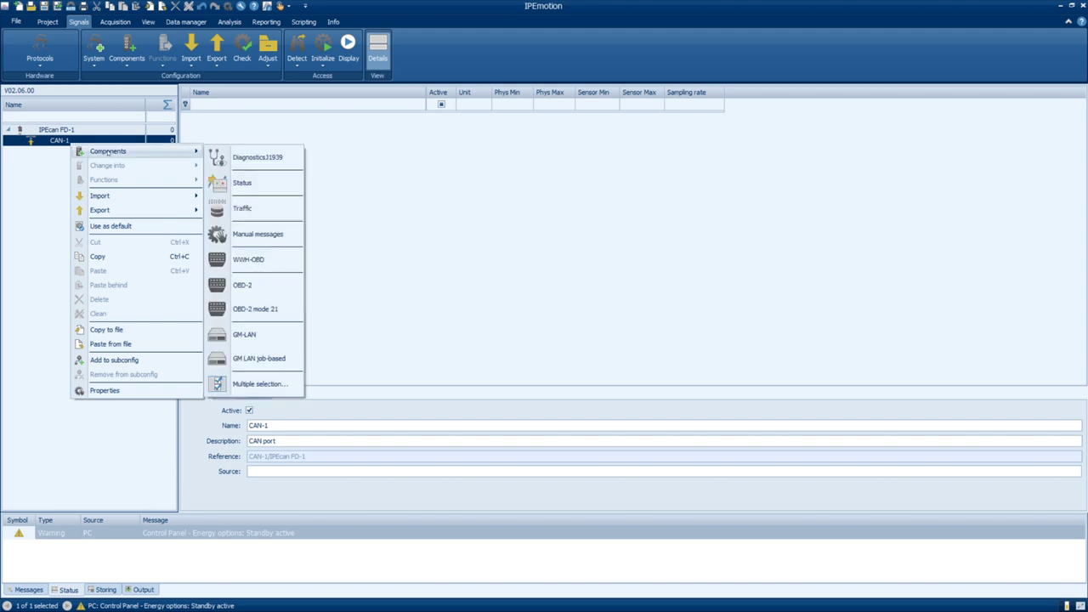
mouse_move(141, 200)
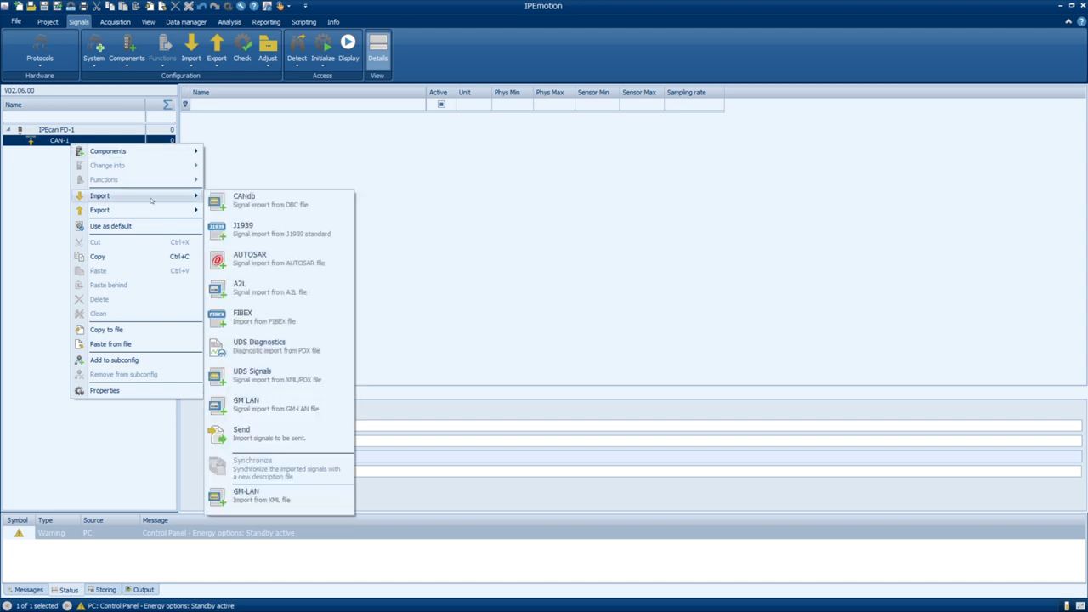
left_click(271, 204)
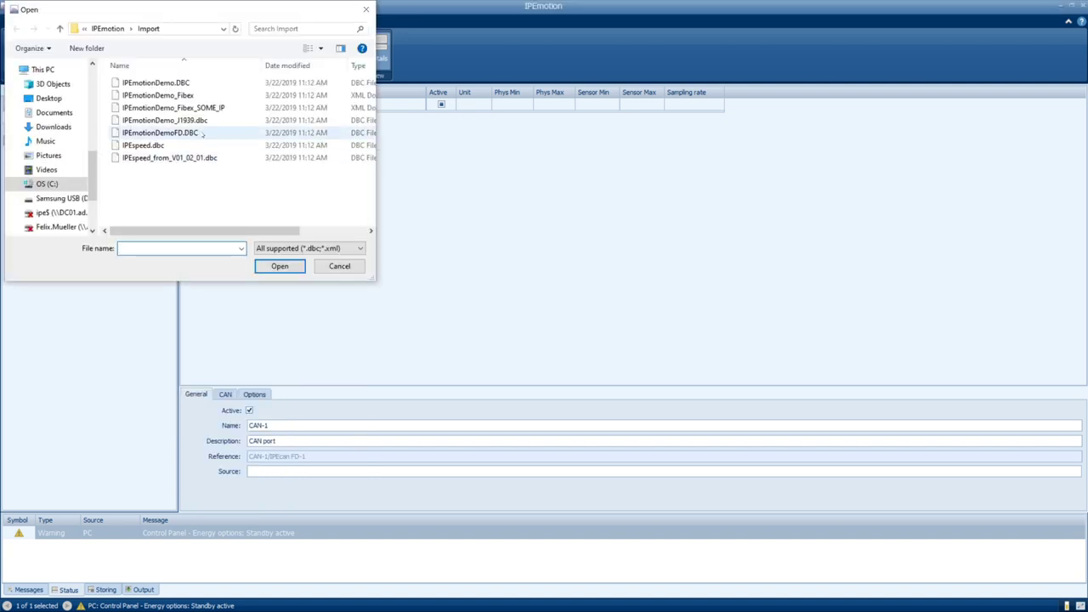
left_click(192, 82)
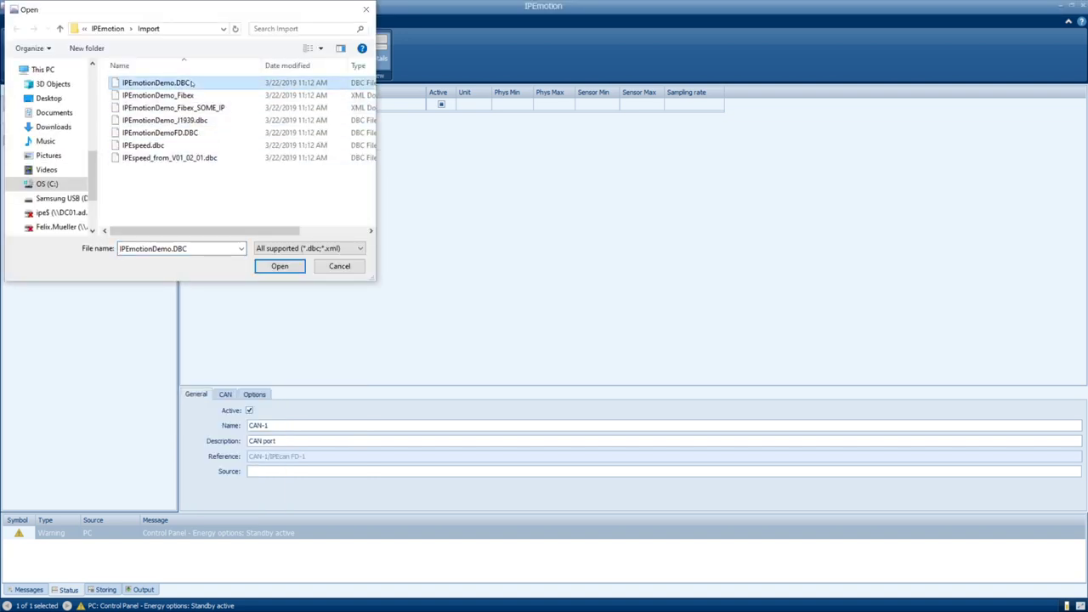
left_click(170, 82)
key("Return")
key("Return")
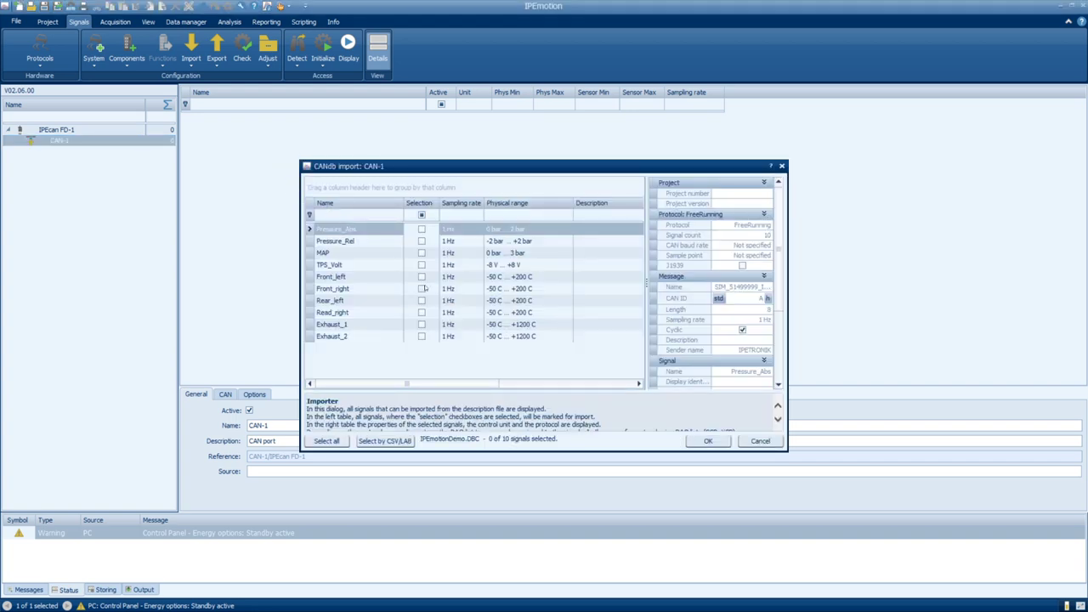
Step: Mark Front_left, Read_right, Exhaust_2 and Pressure_Abs, extend the selection to all signals and import them into CAN-1
left_click(421, 276)
left_click(422, 312)
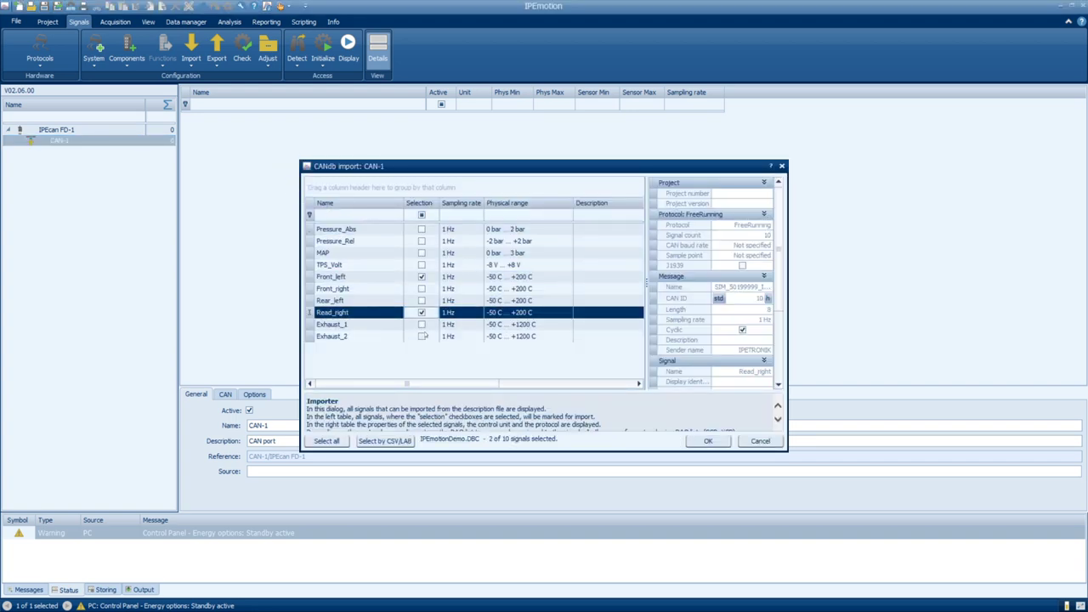
left_click(423, 336)
left_click(422, 228)
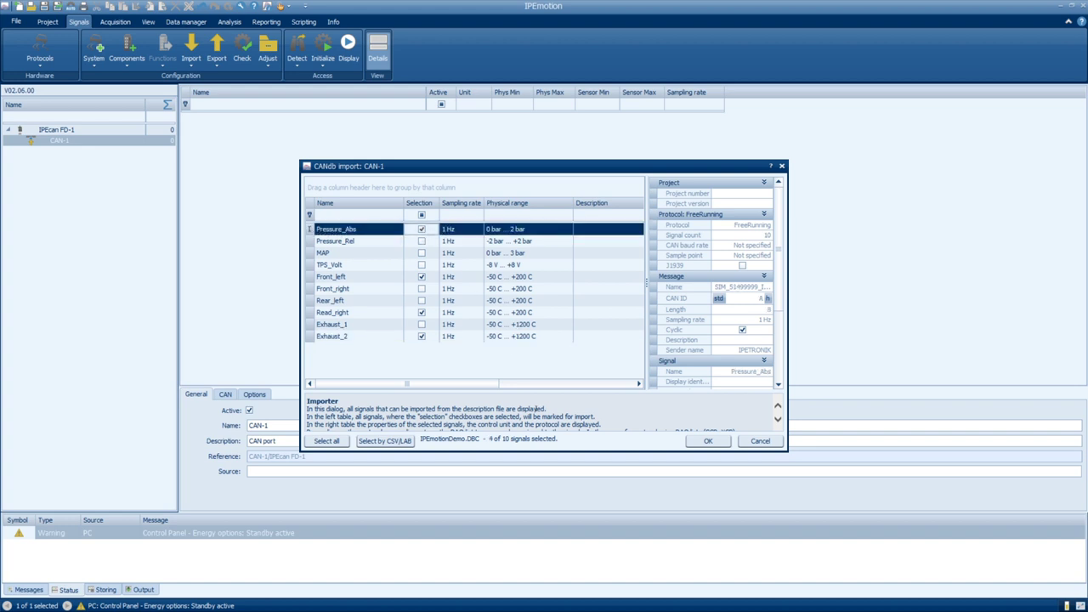
left_click(328, 441)
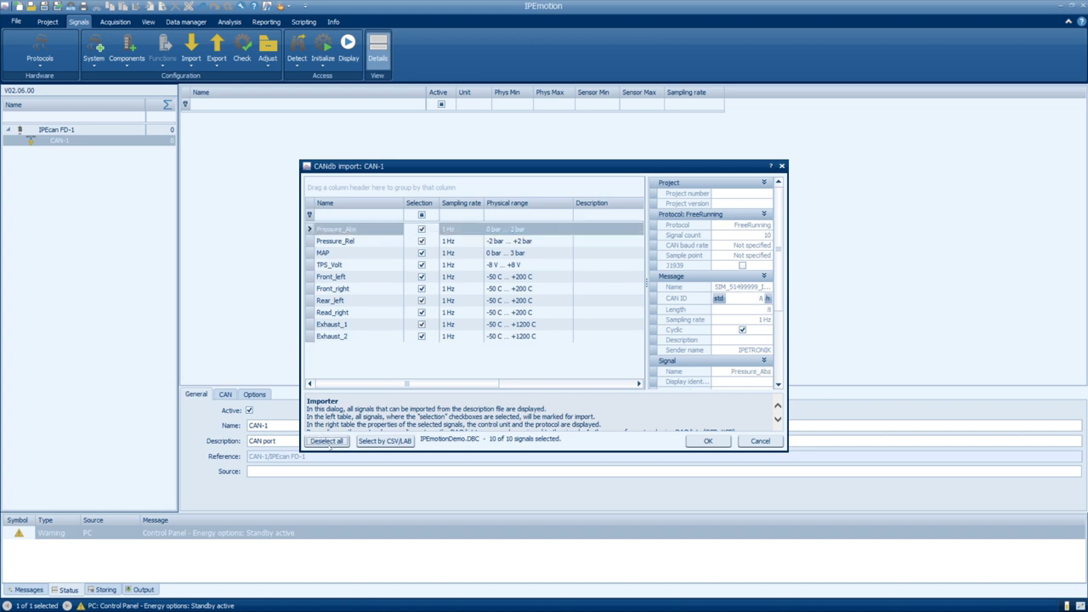
left_click(717, 442)
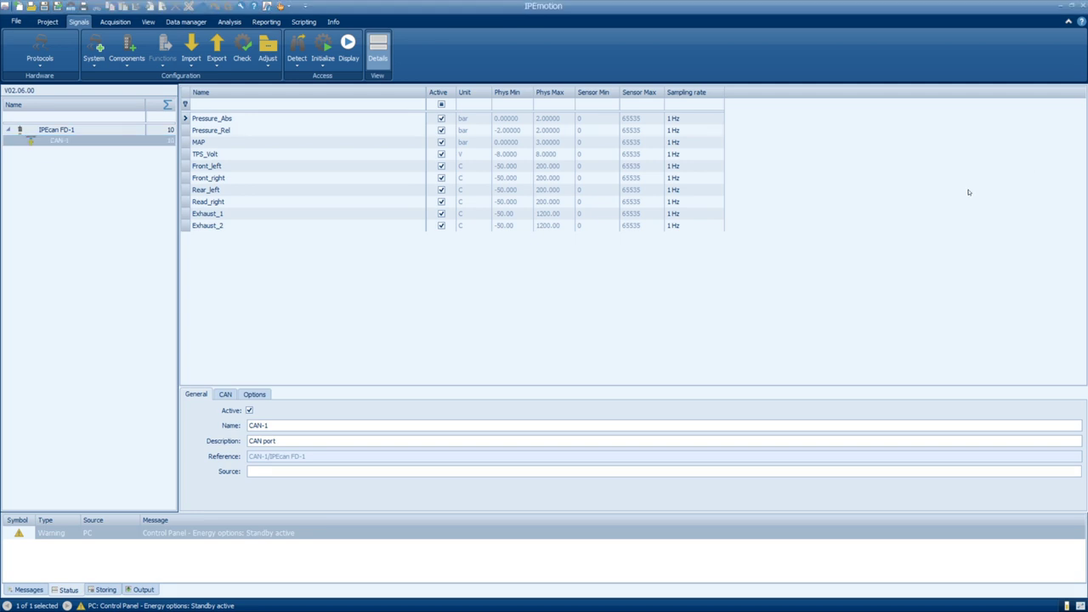
Step: Add an EthernetSystem and load IPEmotionDemo.a2l as an A2L import on its ETH-1 port with the XCPonTCP protocol
left_click(95, 56)
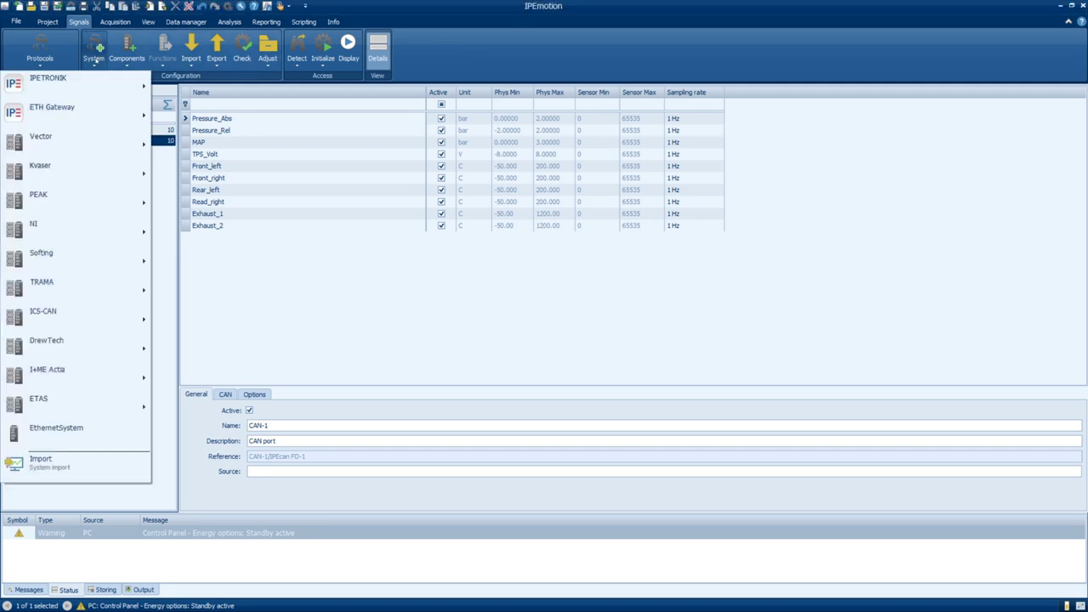
left_click(94, 433)
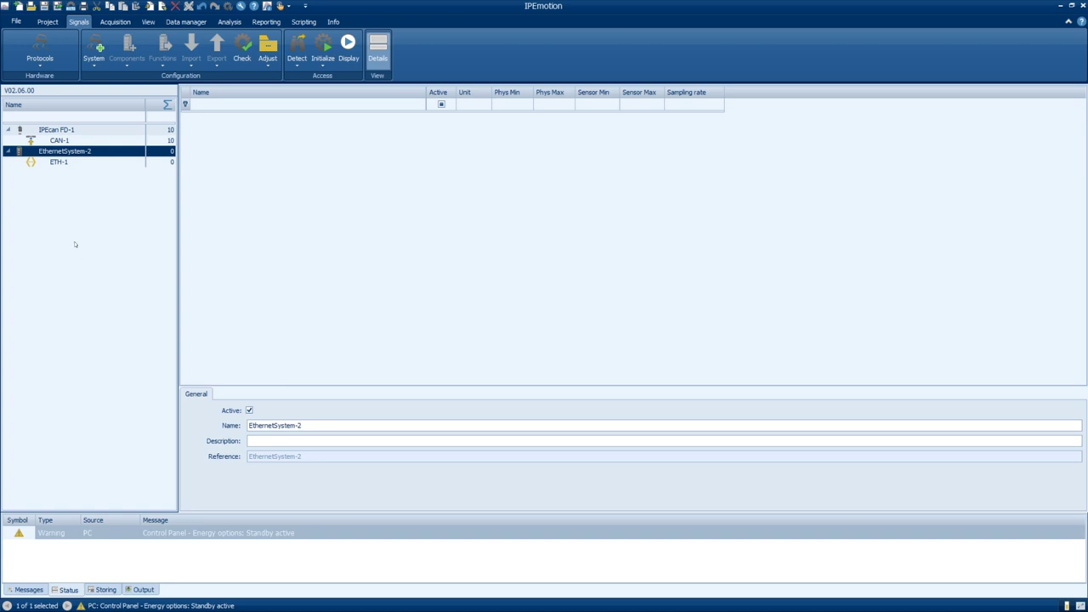
left_click(64, 163)
right_click(66, 162)
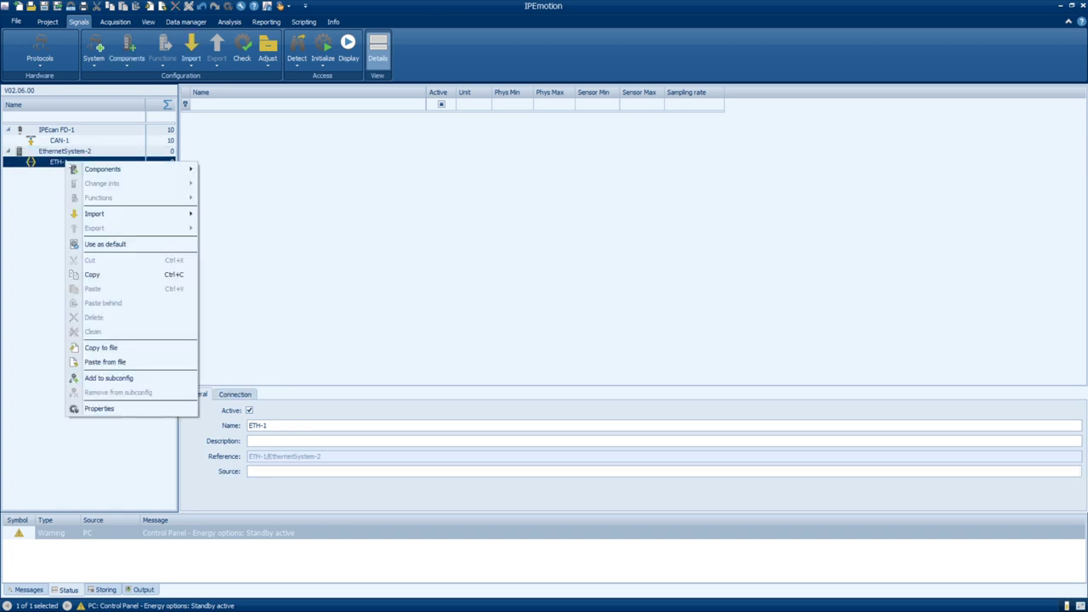
mouse_move(131, 222)
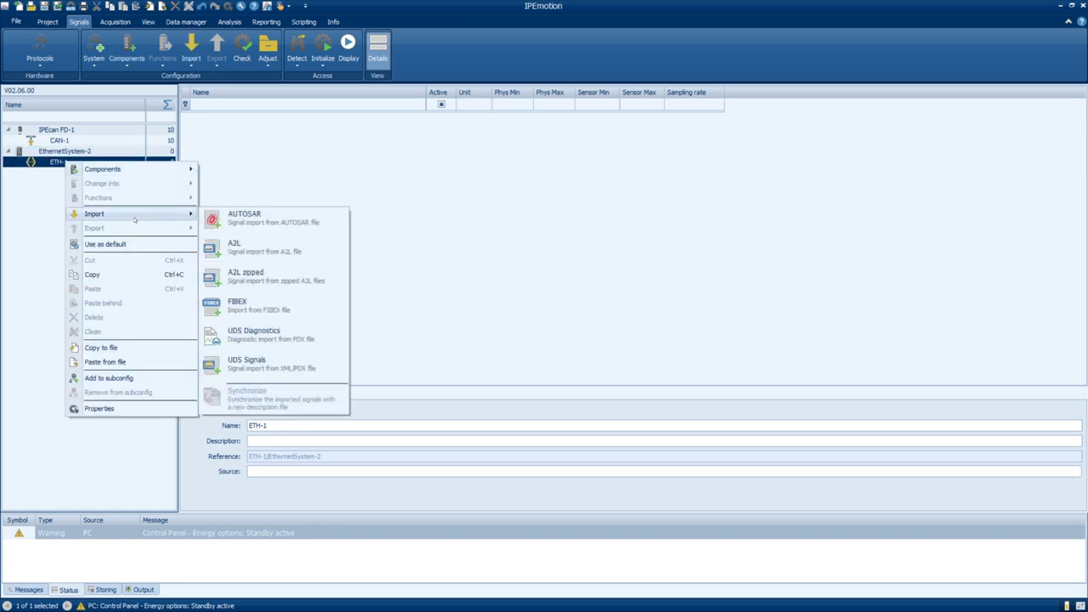
left_click(293, 243)
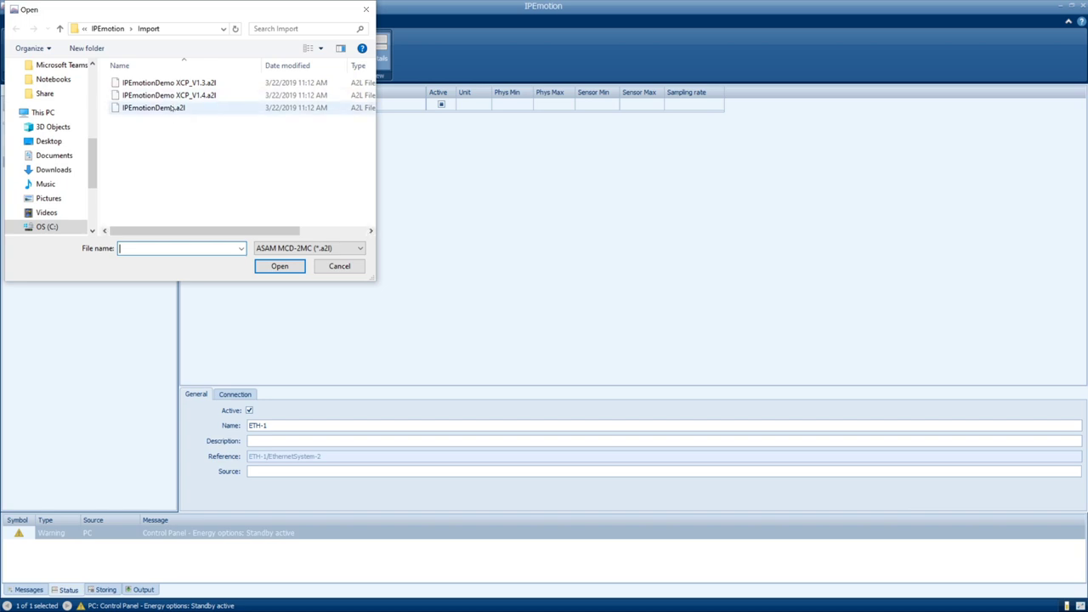
left_click(173, 108)
double_click(173, 108)
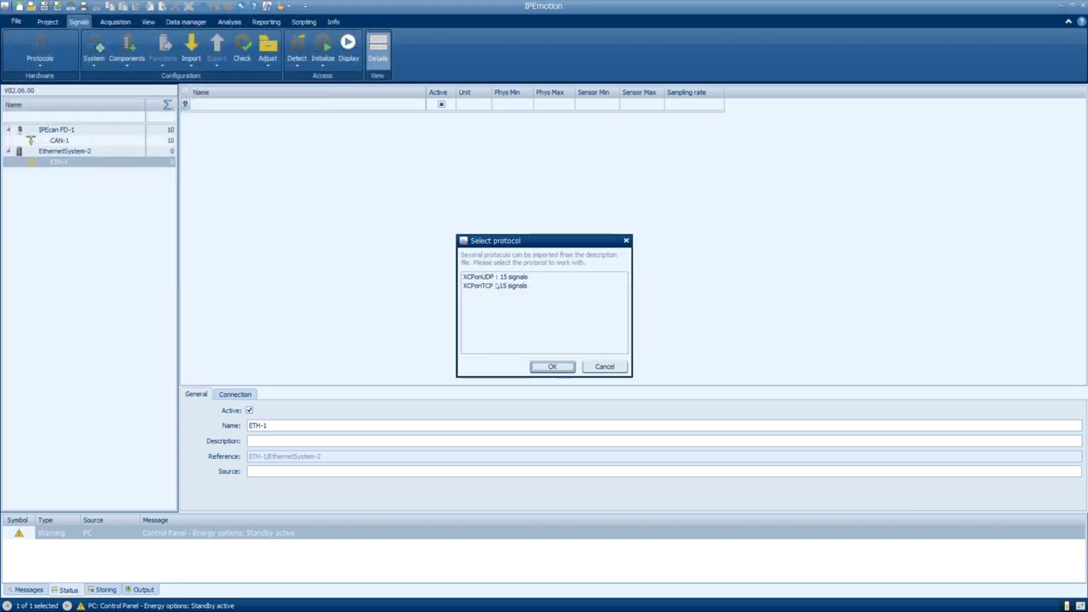
double_click(494, 286)
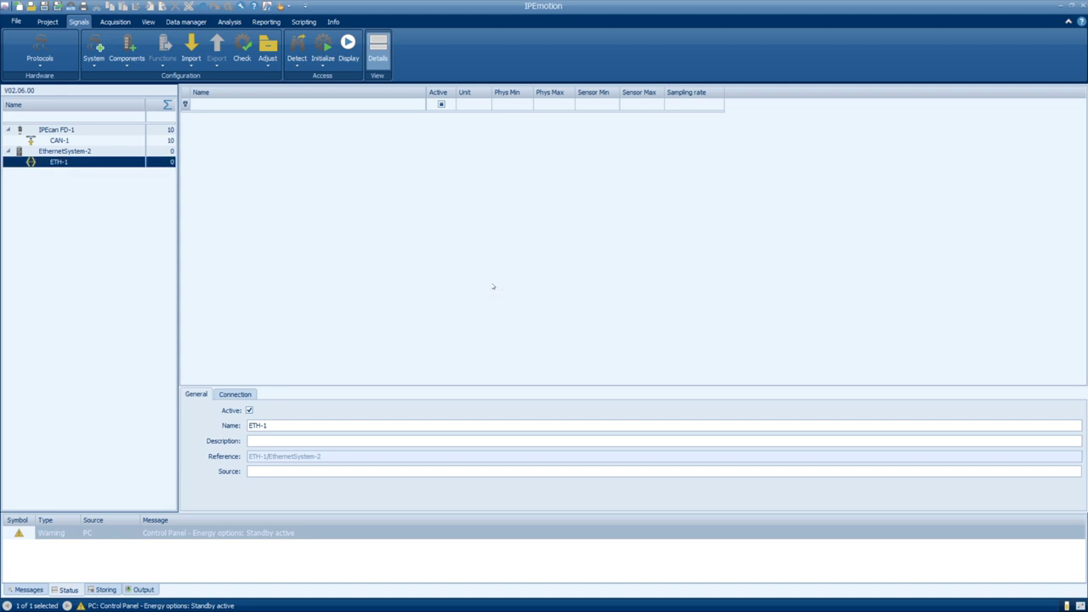
Step: Mark Temp_3, Meaval_4 and U_Batt, extend the selection to all A2L signals and import them into ETH-1
left_click(422, 288)
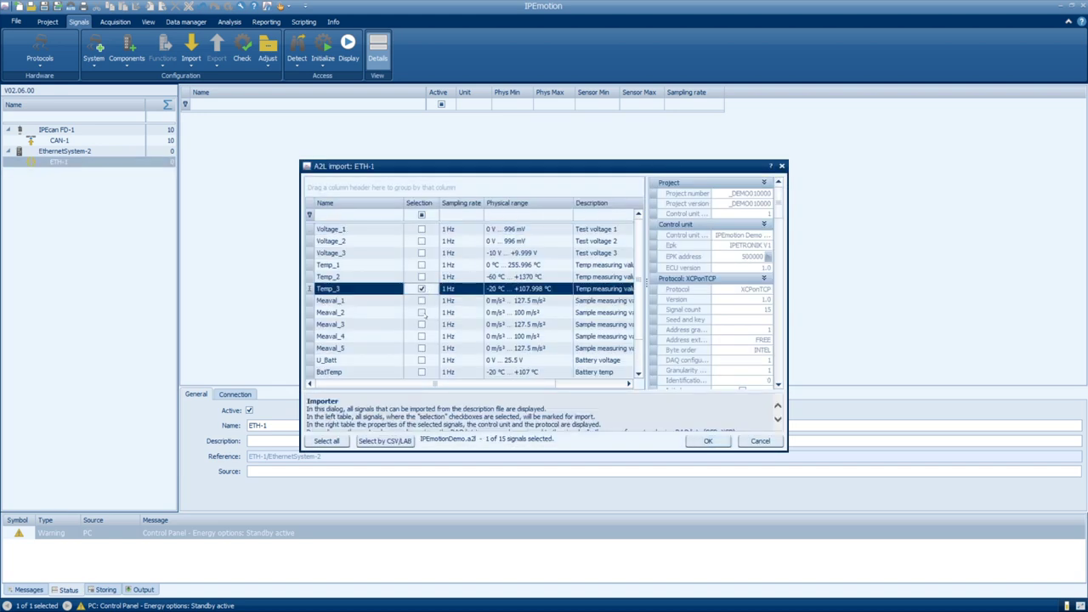
left_click(422, 336)
left_click(422, 361)
left_click(326, 440)
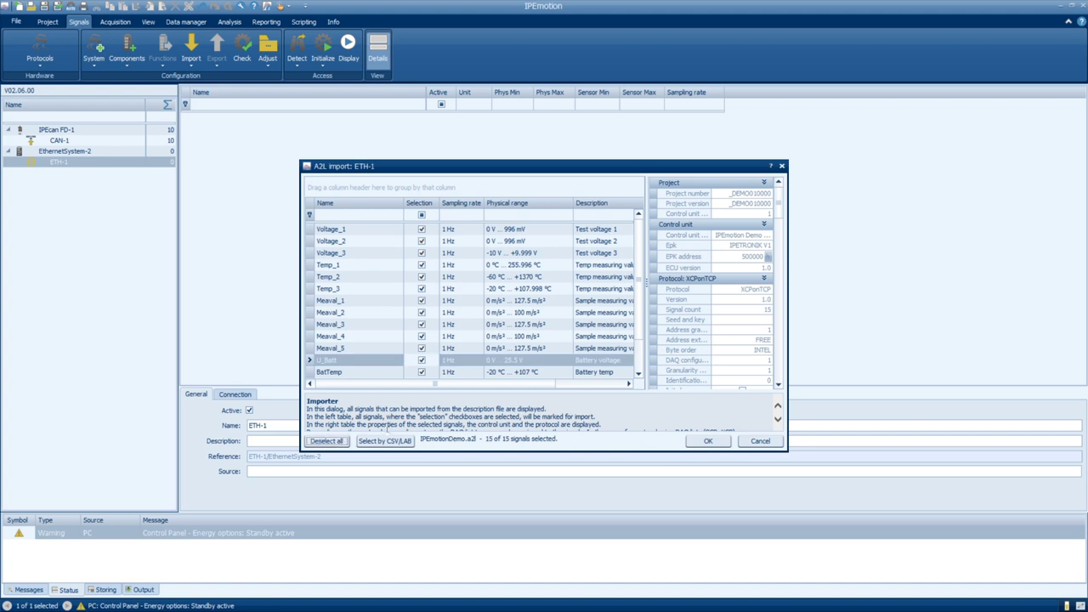
left_click(707, 441)
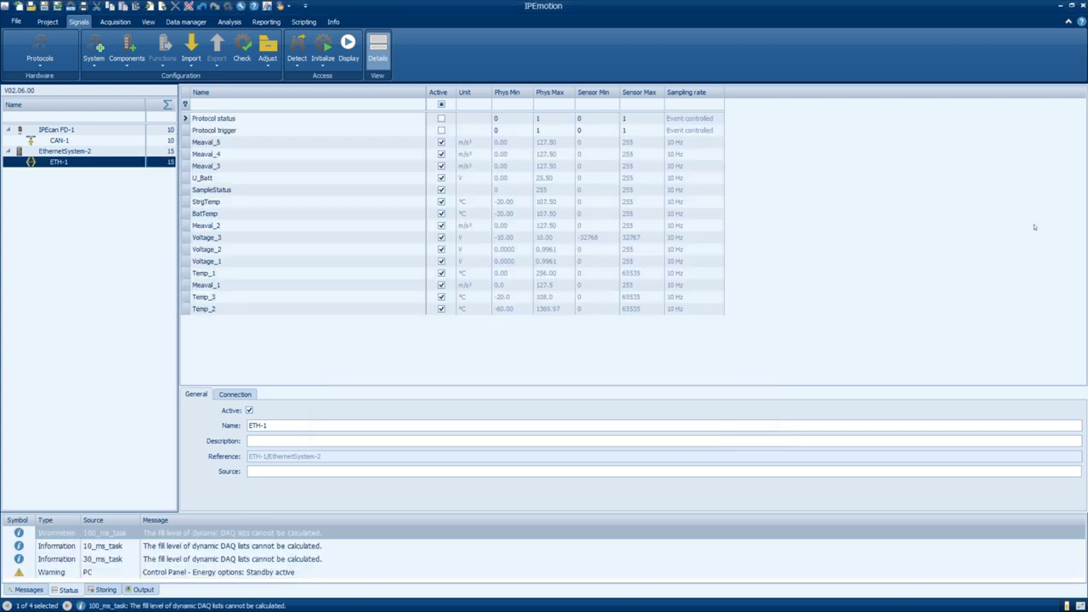